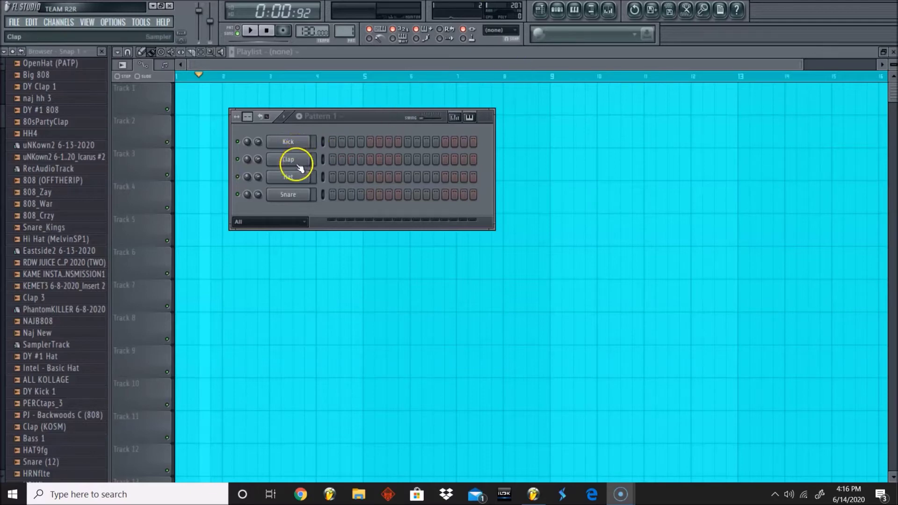
# Step: Replace the Kick channel with the Xpand!2 instrument and move its plugin window clear of the channel rack
pyautogui.rightClick(296, 142)
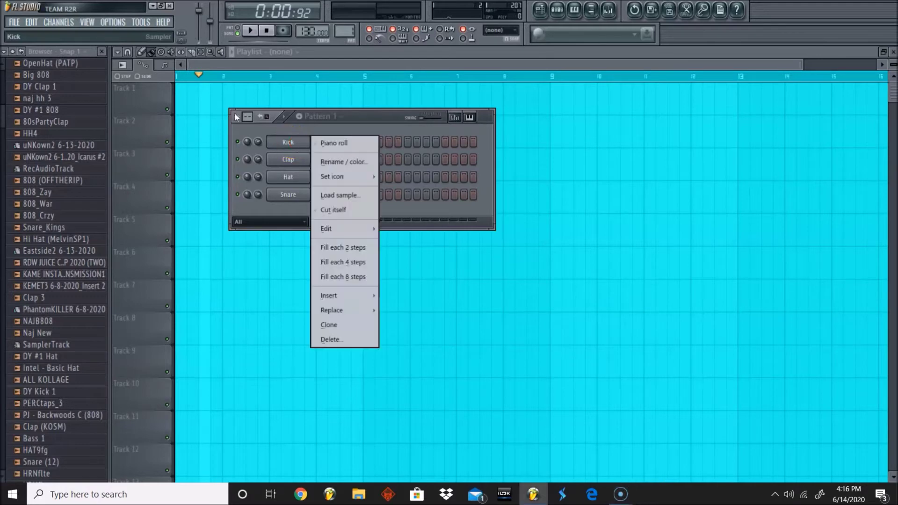
pyautogui.click(291, 142)
pyautogui.rightClick(291, 141)
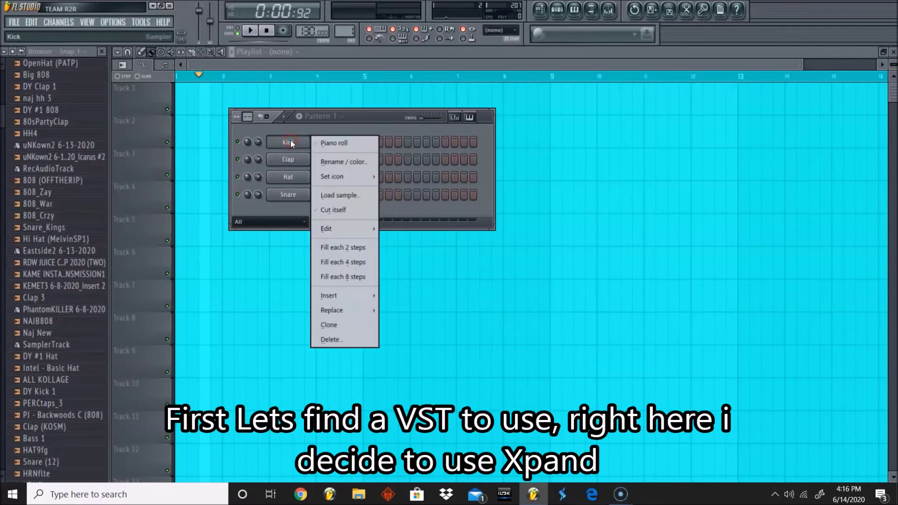
pyautogui.moveTo(345, 308)
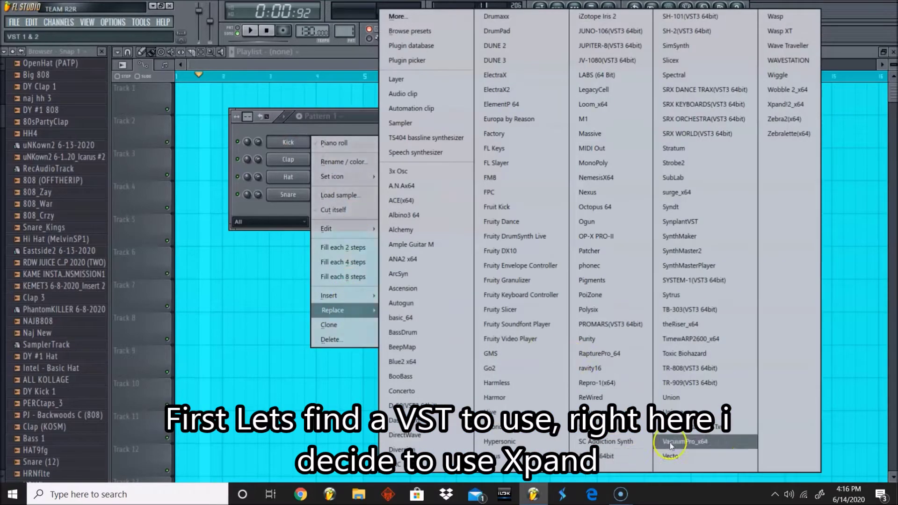
pyautogui.click(789, 106)
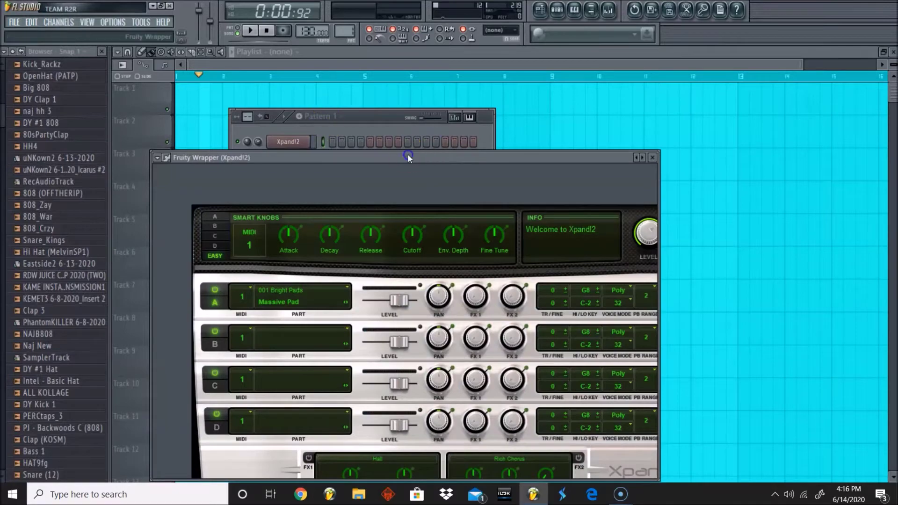
pyautogui.moveTo(408, 157); pyautogui.dragTo(398, 62)
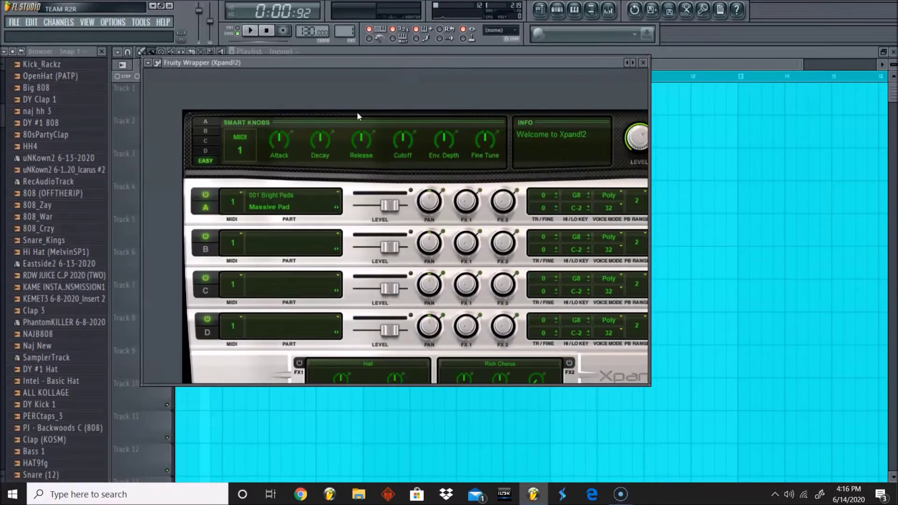
# Step: Load the Soft Harp+ preset from the 014 Strings category into part A of Xpand!2
pyautogui.click(278, 205)
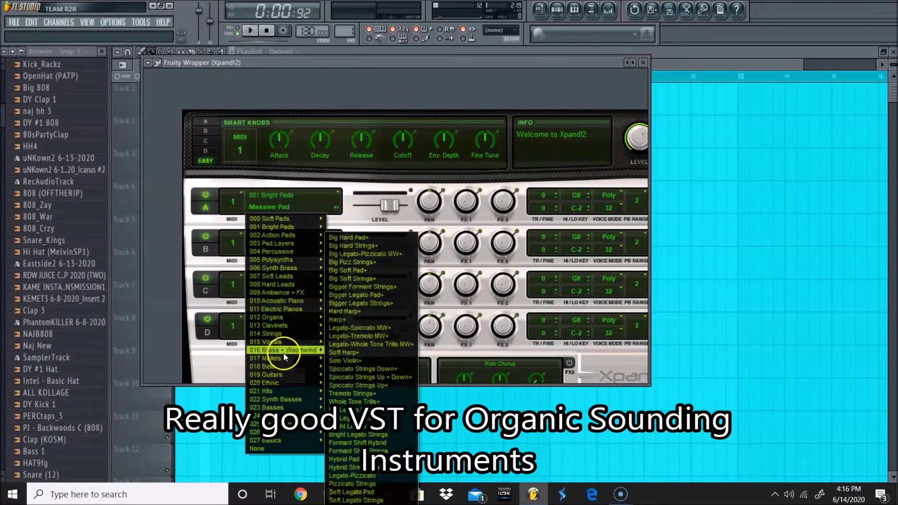
pyautogui.moveTo(297, 309)
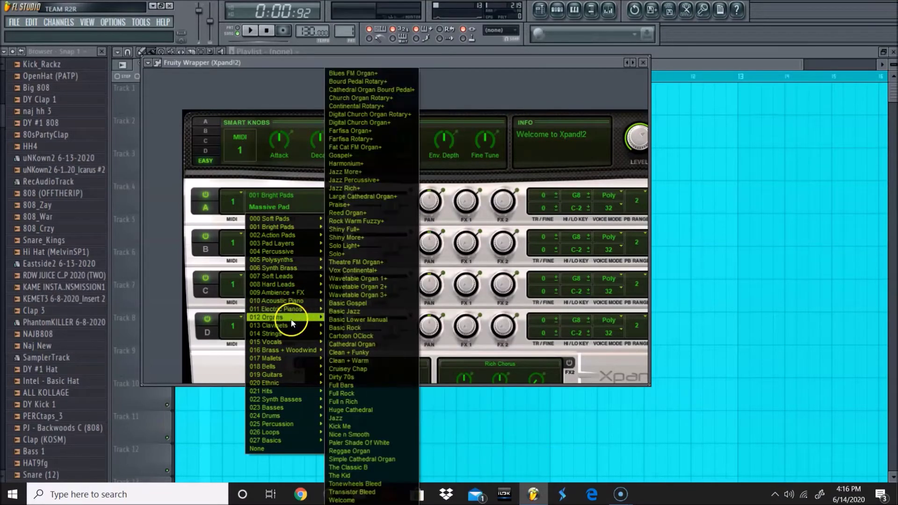
pyautogui.moveTo(294, 364)
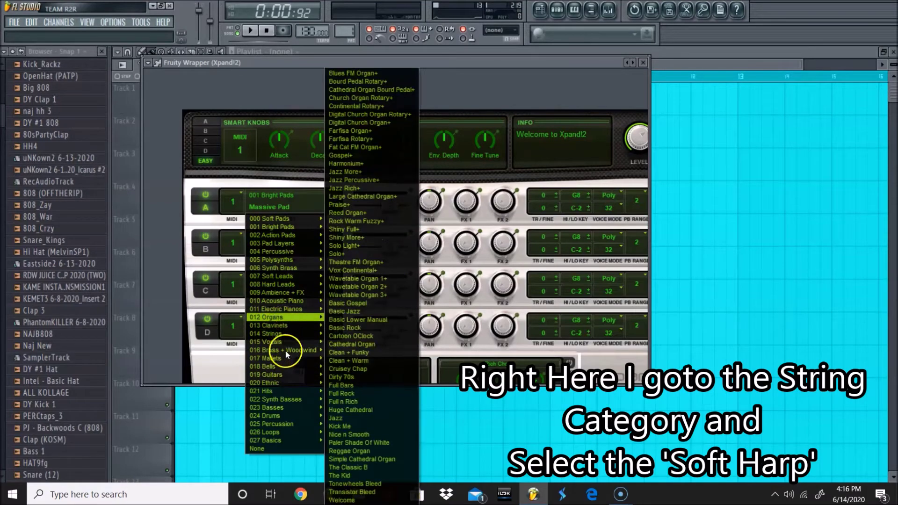
pyautogui.moveTo(278, 335)
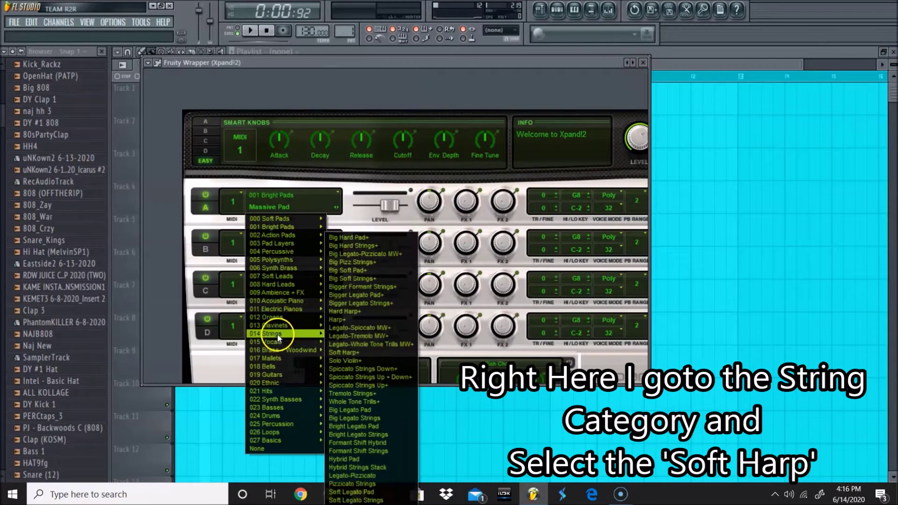
pyautogui.click(354, 351)
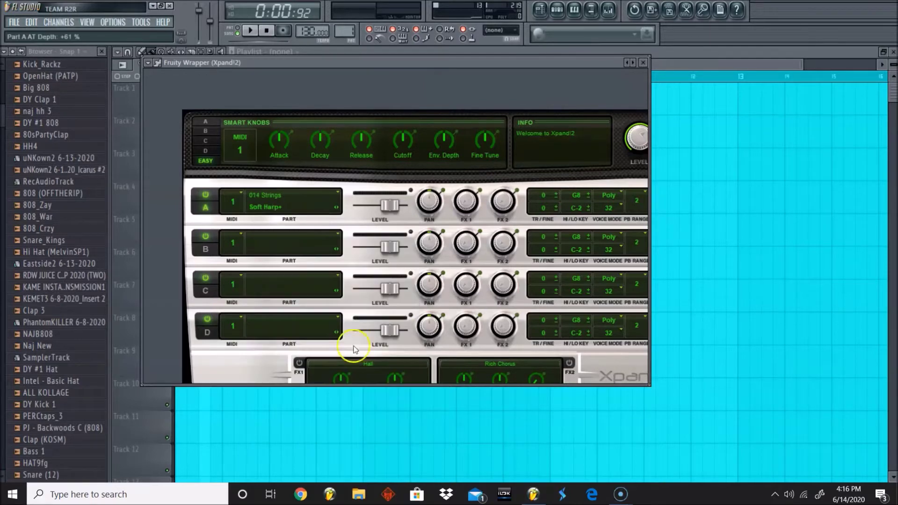
# Step: Set the audio input/output device to Primary Sound Driver and close the settings
pyautogui.click(114, 22)
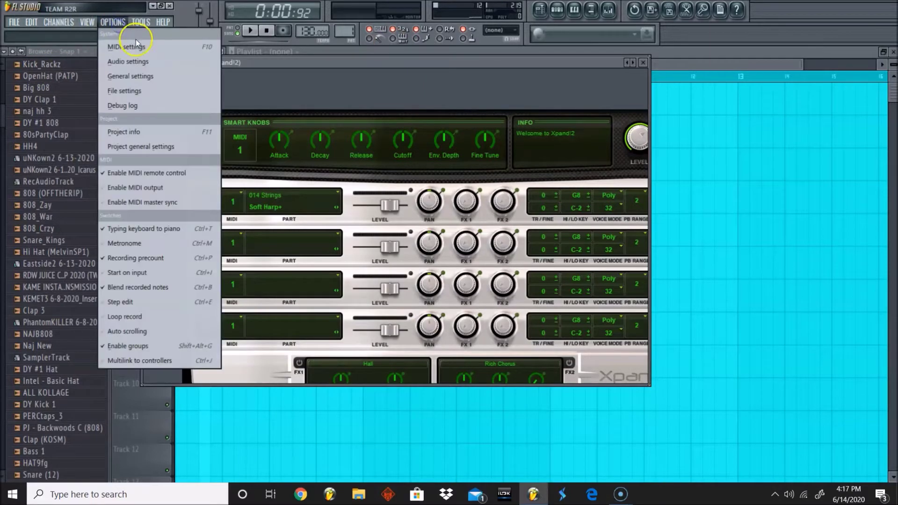
pyautogui.click(126, 62)
pyautogui.click(328, 109)
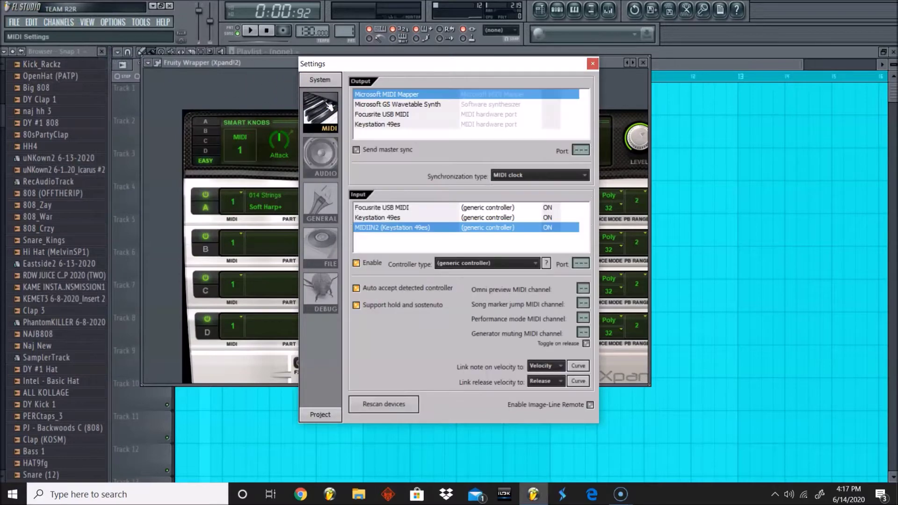
pyautogui.click(320, 157)
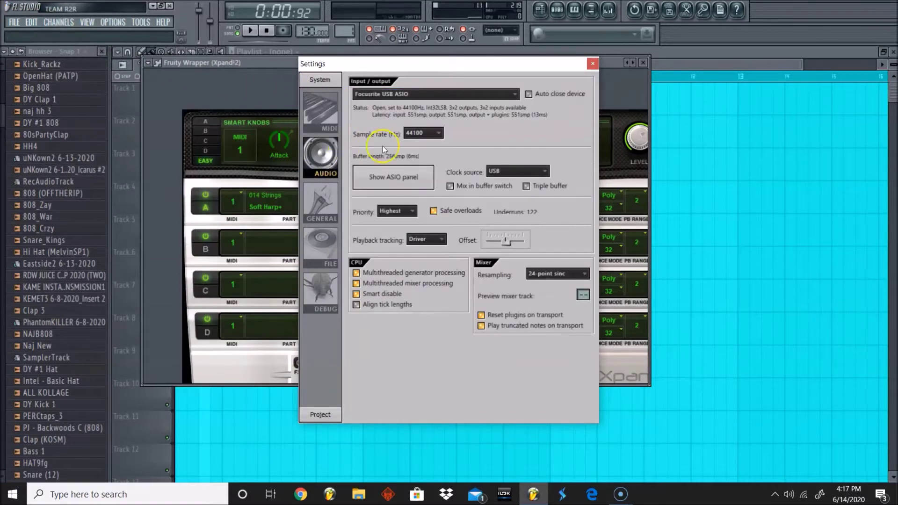
pyautogui.click(408, 94)
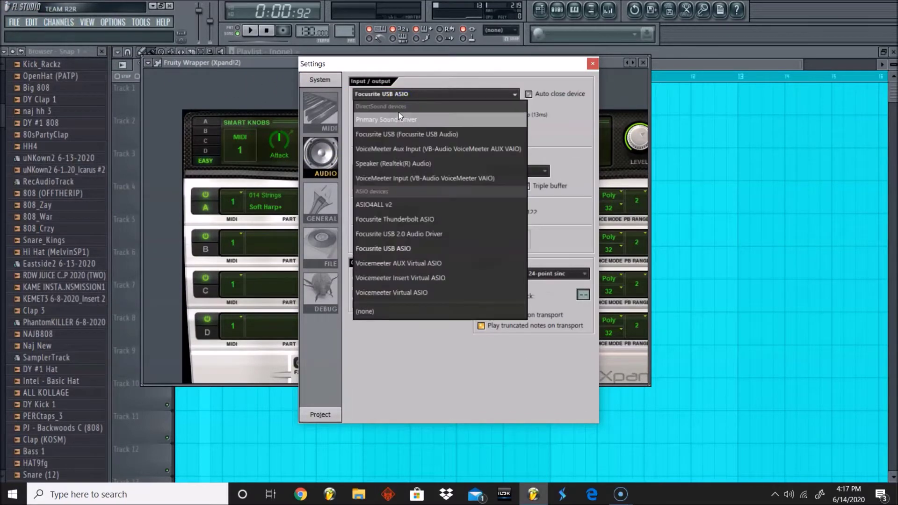
pyautogui.click(396, 119)
pyautogui.click(592, 63)
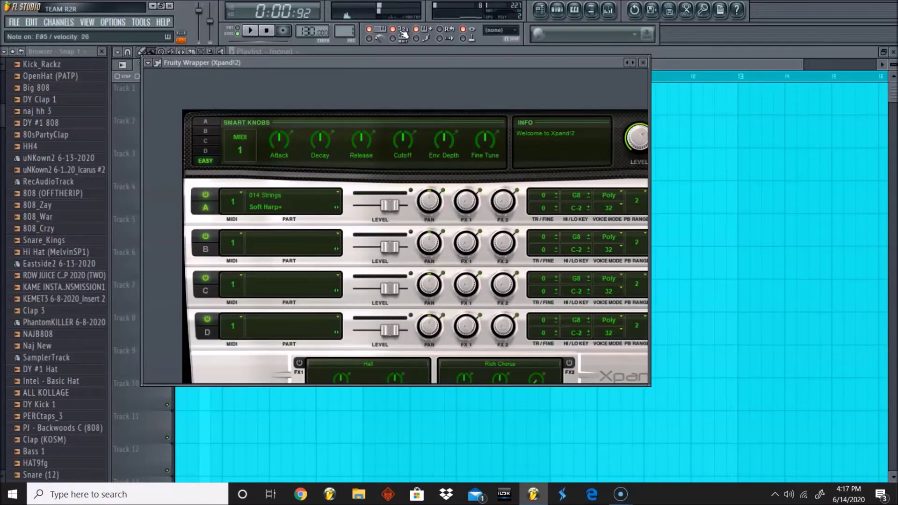
# Step: Enable the metronome and open the piano roll for the Xpand!2 channel
pyautogui.click(369, 37)
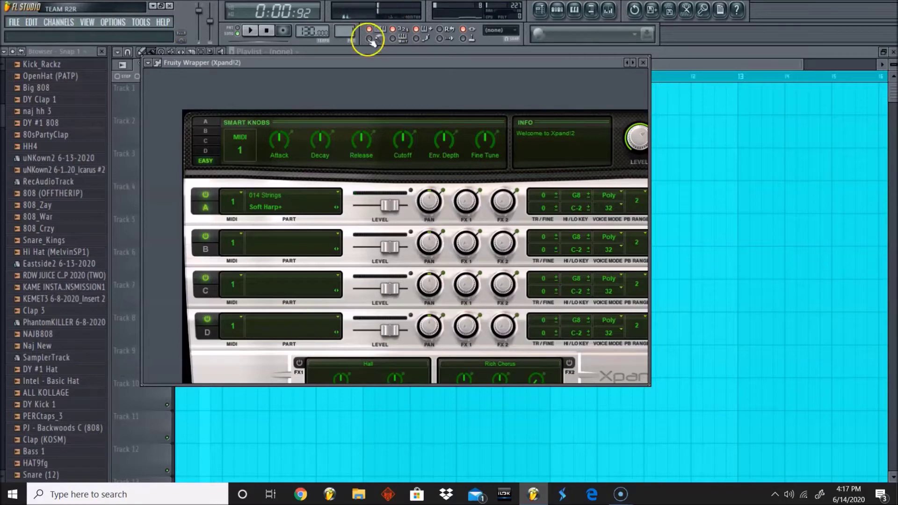
pyautogui.click(557, 10)
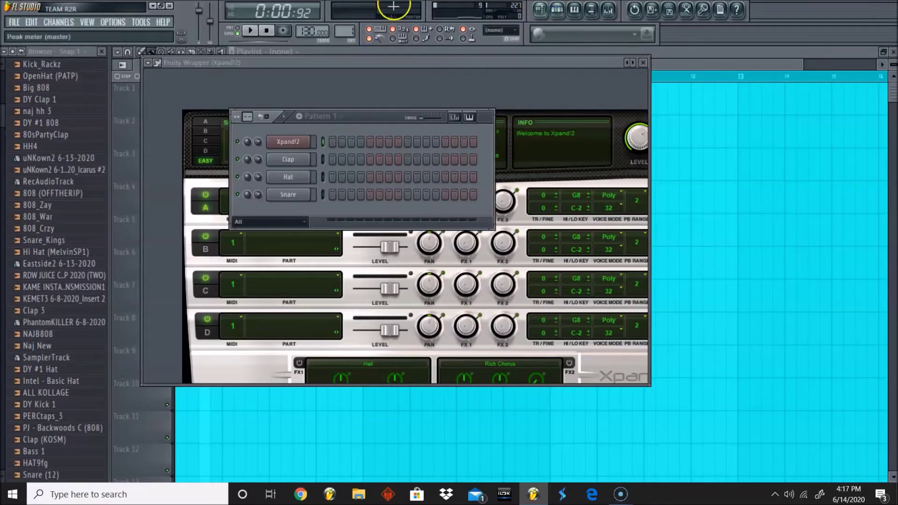
pyautogui.rightClick(304, 142)
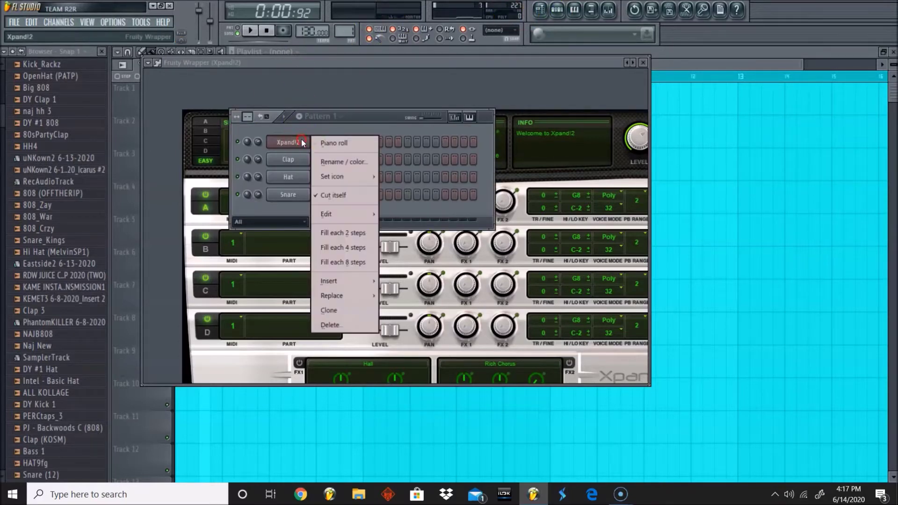
pyautogui.click(340, 146)
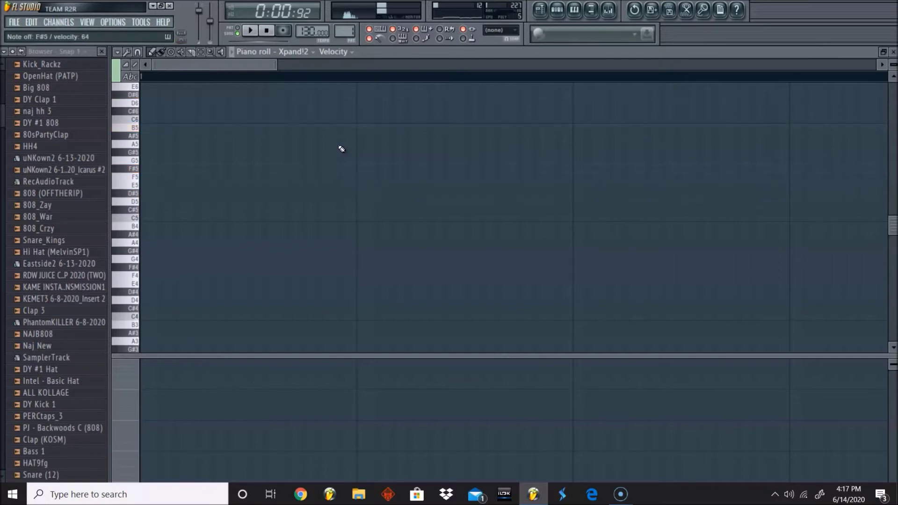
# Step: Record a harp chord of D#5, F#5, B5, D#6, F#6 and B6 into the Xpand!2 piano roll
pyautogui.scroll(3, 342, 149)
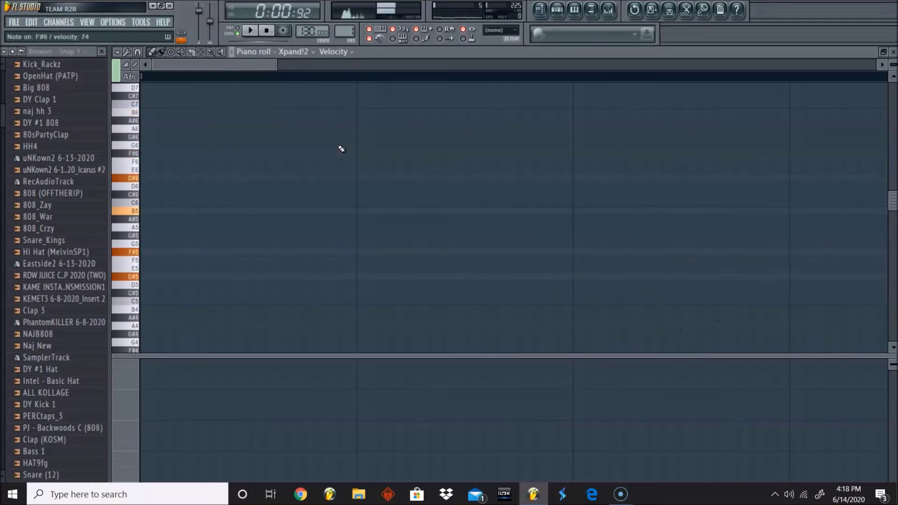
pyautogui.click(284, 31)
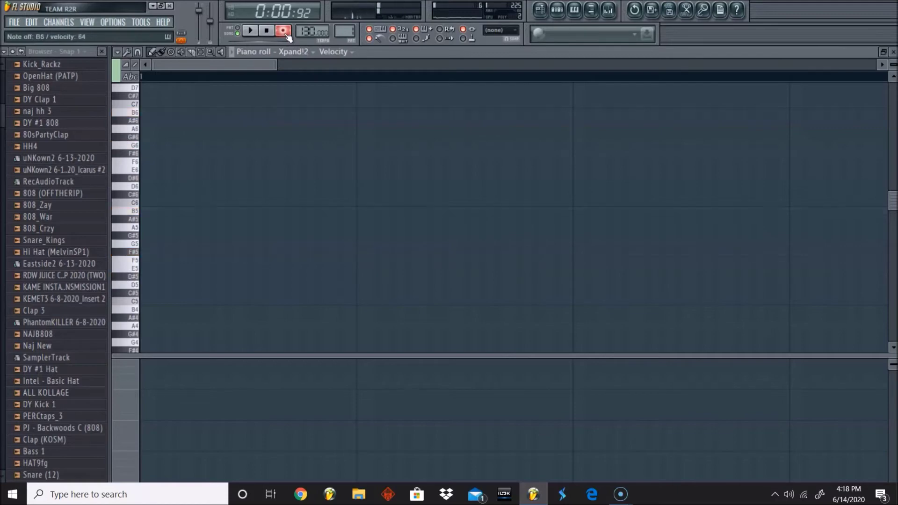
pyautogui.press('space')
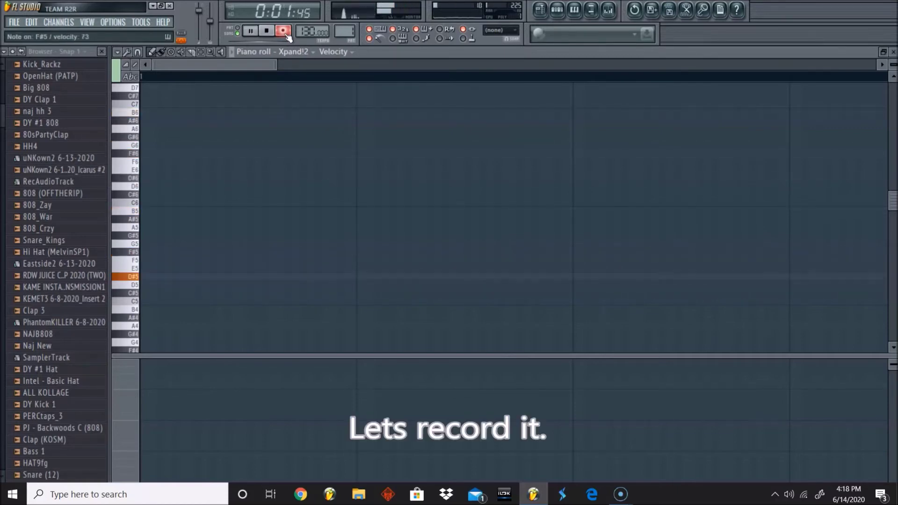
pyautogui.press('space')
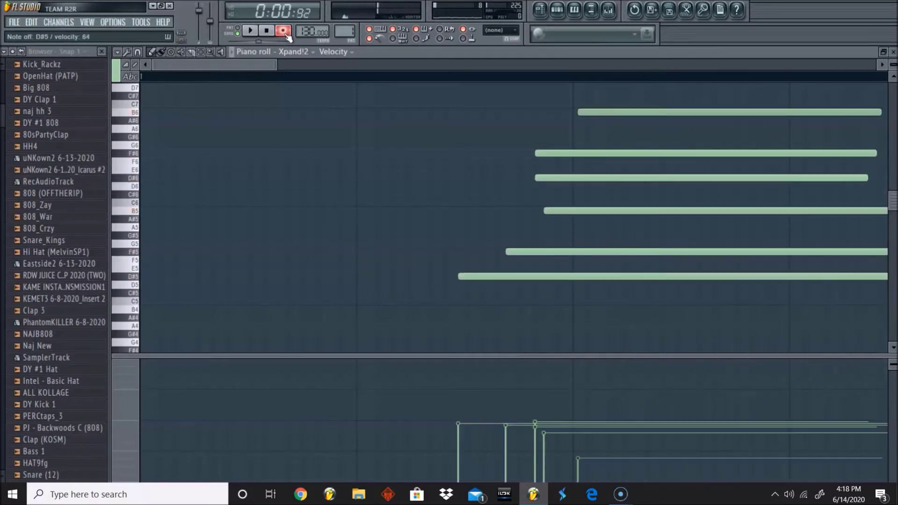
# Step: Select all recorded chord notes and move them together to the start of bar 1, keeping their pitches
pyautogui.moveTo(276, 65); pyautogui.dragTo(469, 110)
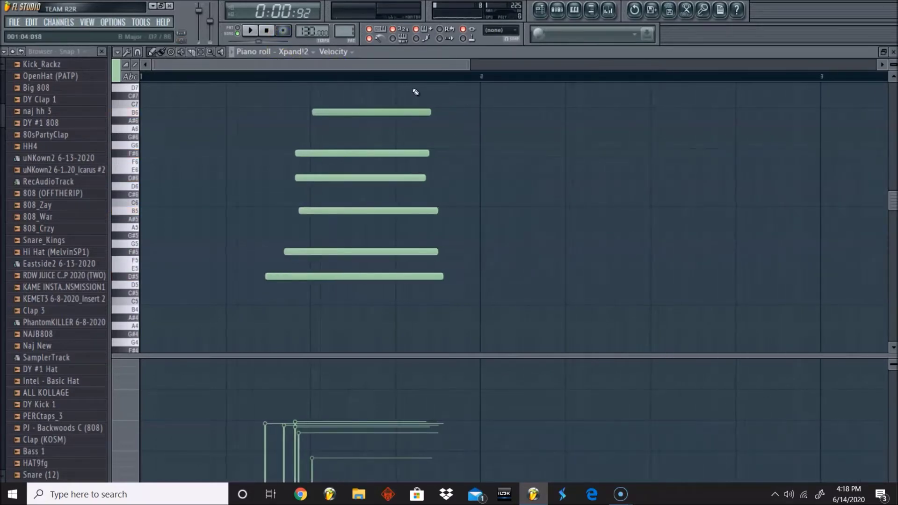
pyautogui.click(203, 55)
pyautogui.moveTo(489, 326)
pyautogui.mouseDown()
pyautogui.moveTo(445, 296)
pyautogui.moveTo(448, 165)
pyautogui.mouseUp()
pyautogui.moveTo(330, 194); pyautogui.dragTo(302, 157)
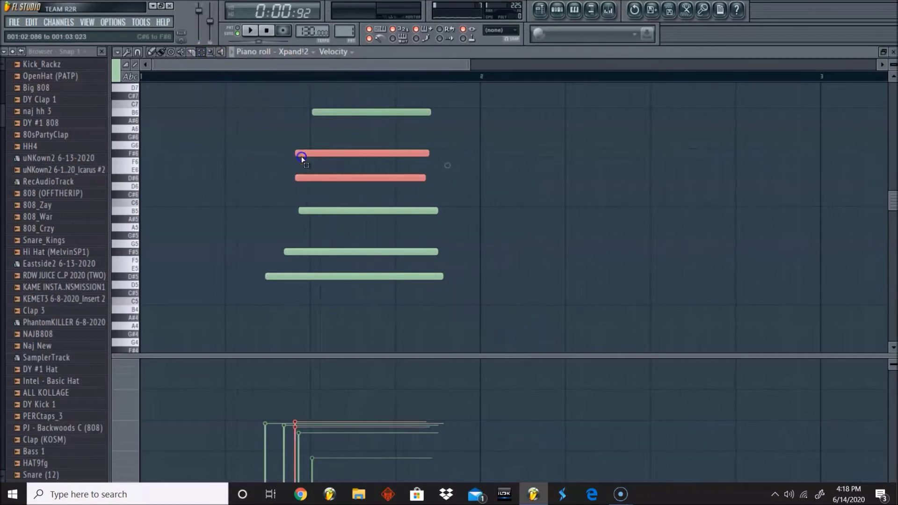
pyautogui.moveTo(341, 301); pyautogui.dragTo(295, 74)
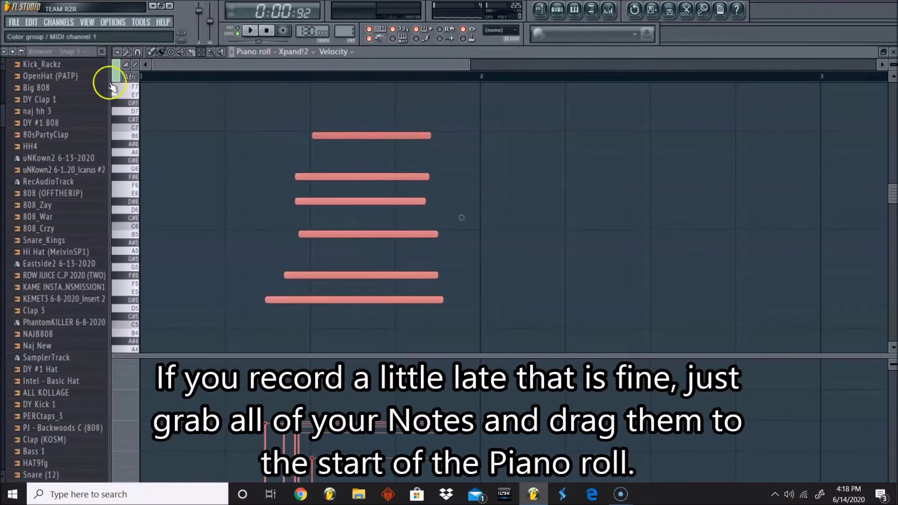
pyautogui.click(150, 51)
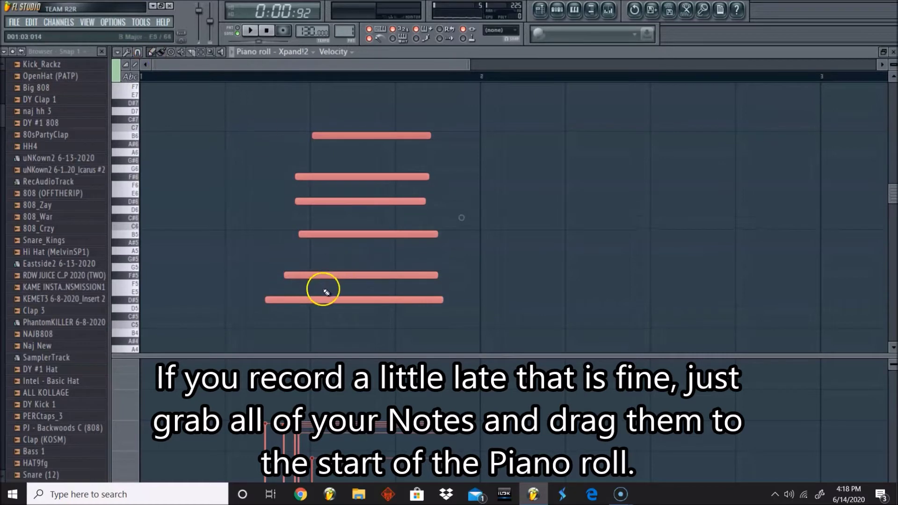
pyautogui.moveTo(310, 301); pyautogui.dragTo(154, 297)
pyautogui.click(377, 231)
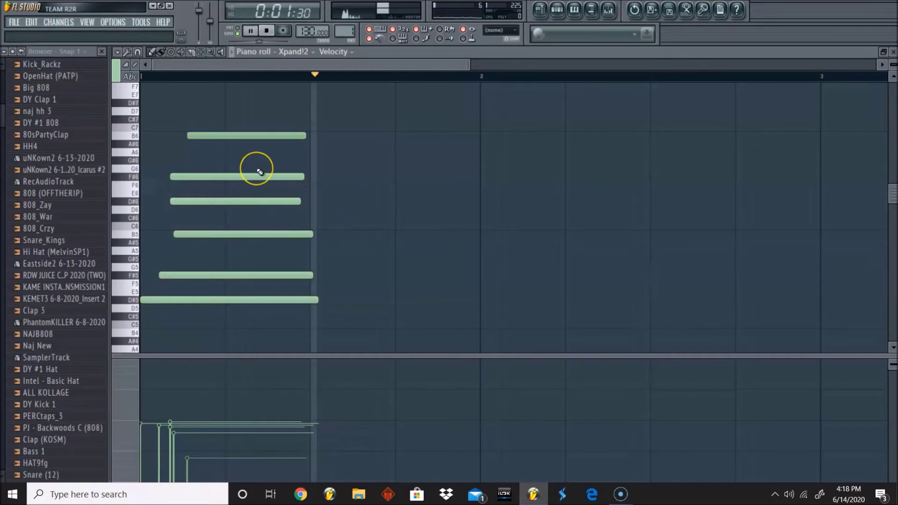
# Step: Turn off the metronome and play back the recorded chord from the start
pyautogui.click(265, 33)
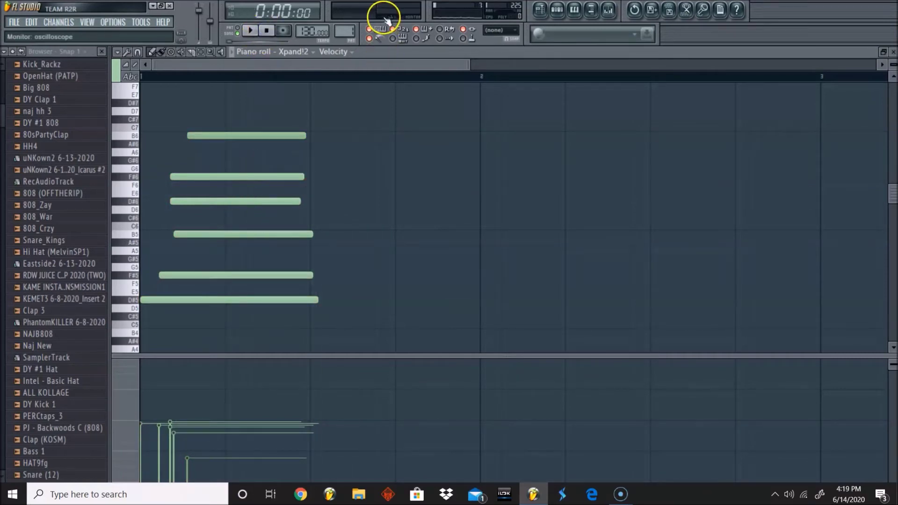
pyautogui.click(374, 38)
pyautogui.press('space')
pyautogui.press('space')
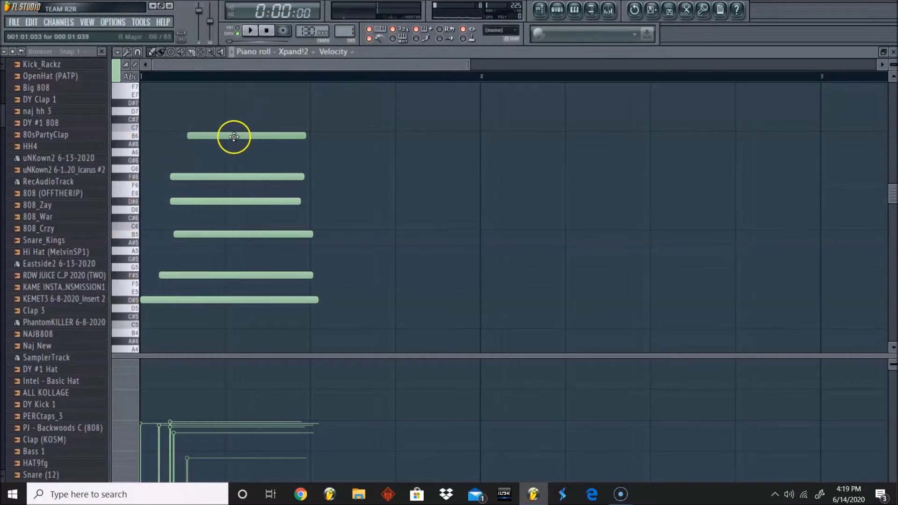
# Step: Shift the B6 note later to start at 001:01:093 and preview the chord
pyautogui.moveTo(232, 138); pyautogui.dragTo(271, 137)
pyautogui.press('space')
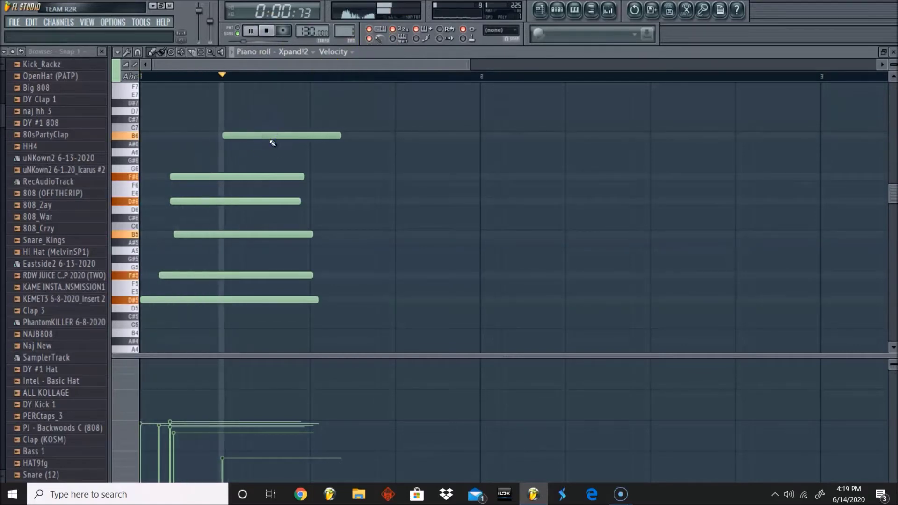
pyautogui.press('space')
# Step: Strum the chord manually by shifting the F#6 note to 001:01:074 and the D#6 note slightly later
pyautogui.click(232, 173)
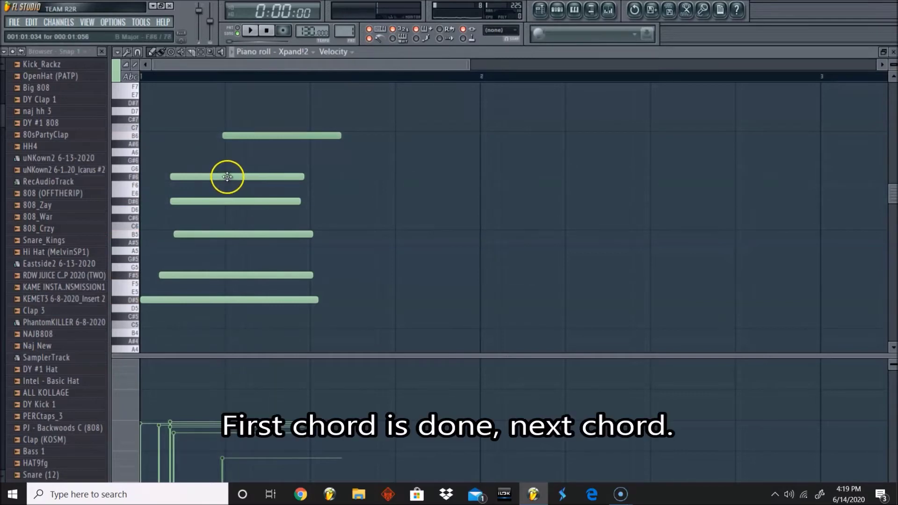
pyautogui.moveTo(232, 174); pyautogui.dragTo(260, 174)
pyautogui.press('space')
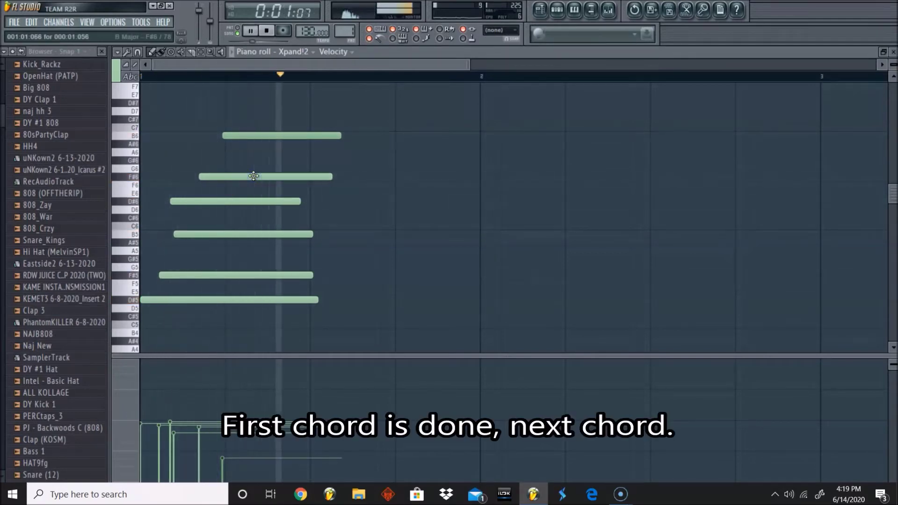
pyautogui.press('space')
pyautogui.click(274, 169)
pyautogui.moveTo(220, 202); pyautogui.dragTo(232, 177)
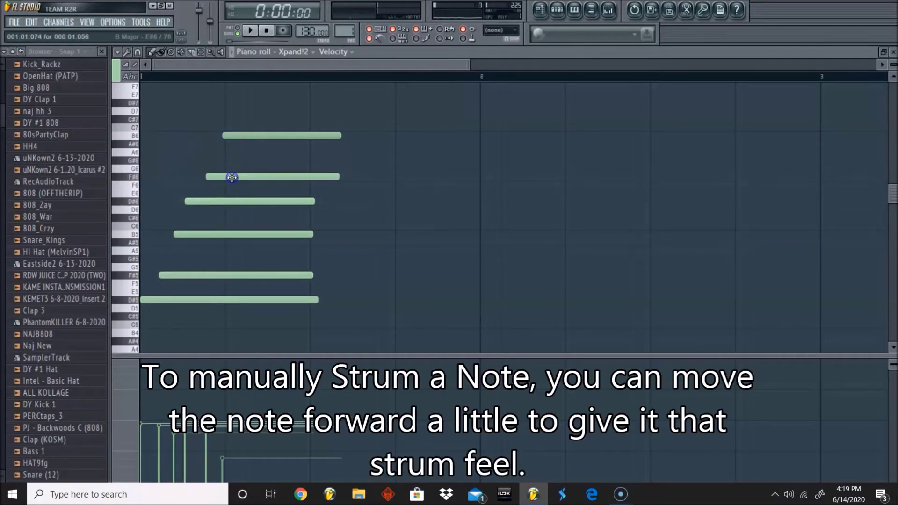
pyautogui.click(241, 139)
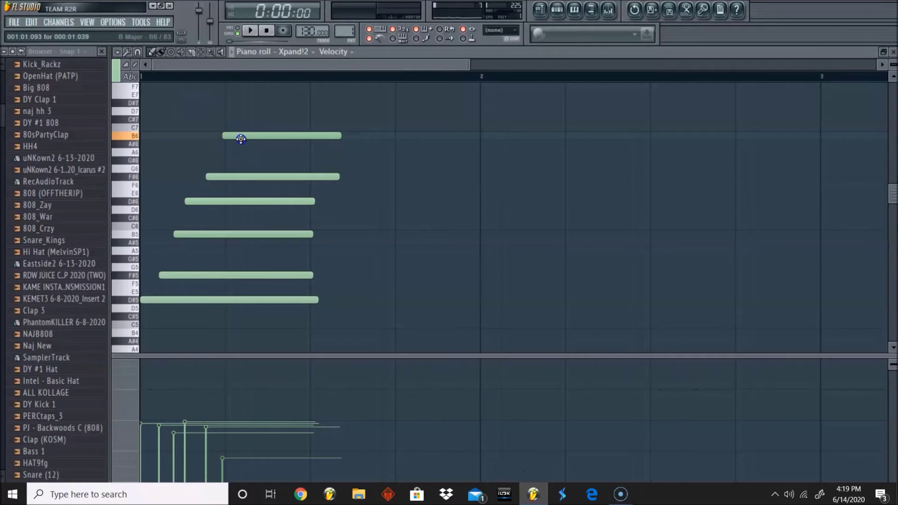
# Step: Adjust the B6 note's start to just after beat 2 of bar 1, previewing the strummed chord between moves
pyautogui.moveTo(241, 138); pyautogui.dragTo(243, 140)
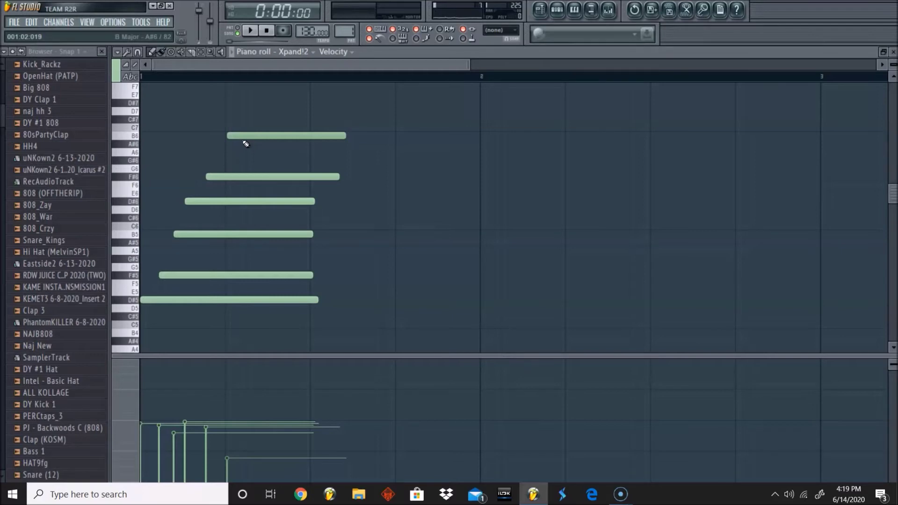
pyautogui.press('space')
pyautogui.press('space')
pyautogui.press('space')
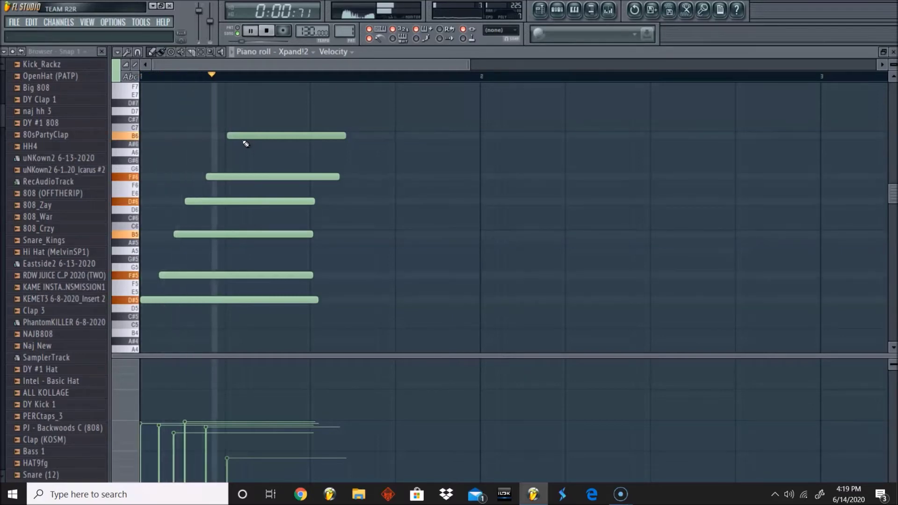
pyautogui.press('space')
pyautogui.click(241, 135)
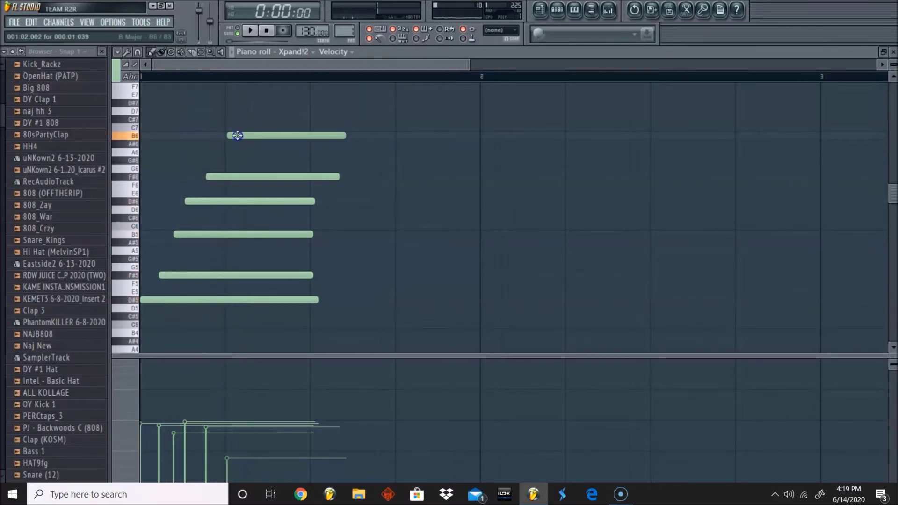
pyautogui.press('space')
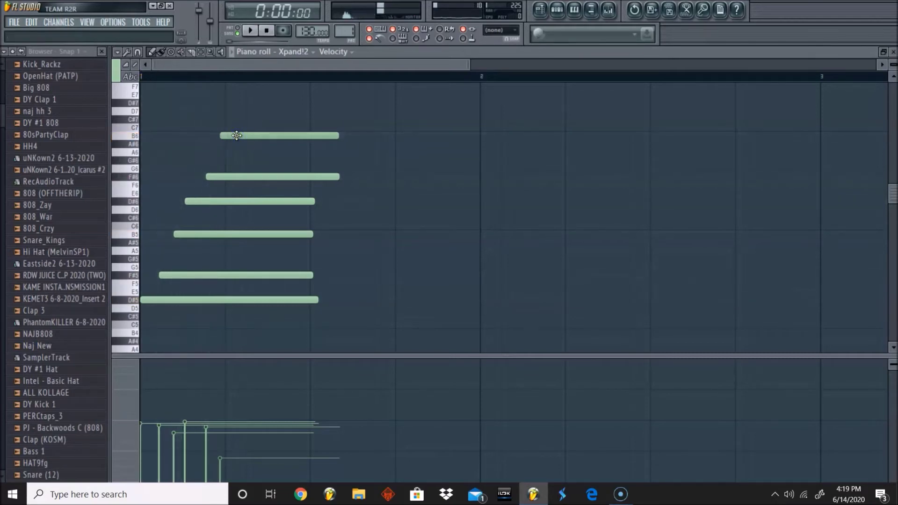
pyautogui.moveTo(236, 136); pyautogui.dragTo(228, 135)
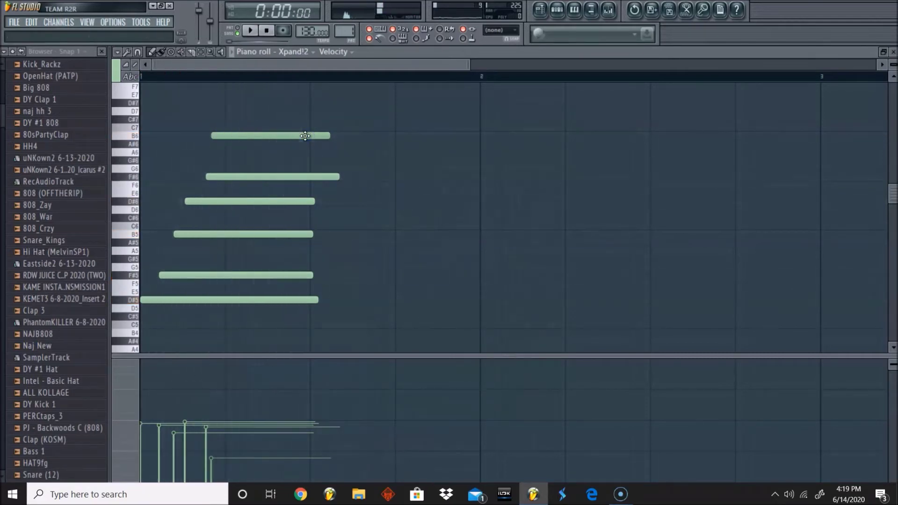
pyautogui.moveTo(301, 136); pyautogui.dragTo(319, 137)
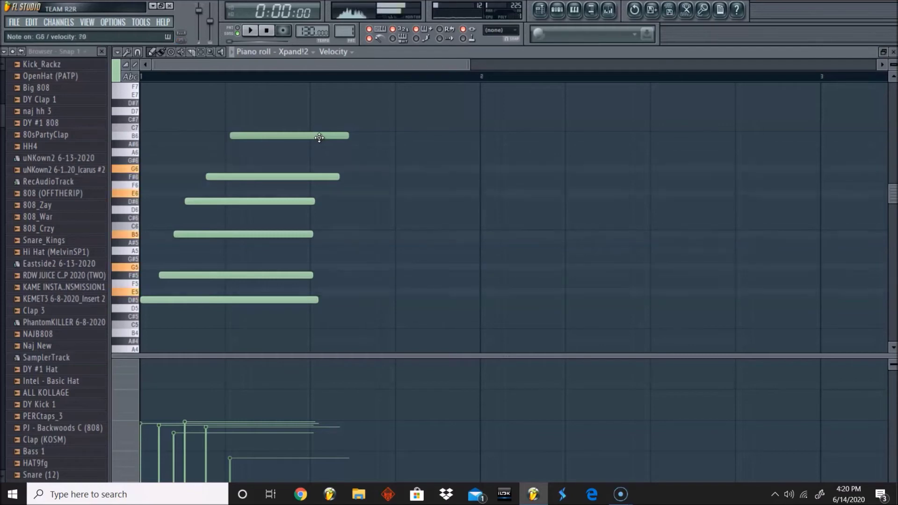
# Step: Record the second chord with the notes E5, G5, C6, E6 and G6 after the first chord, ending with recording disarmed
pyautogui.click(283, 31)
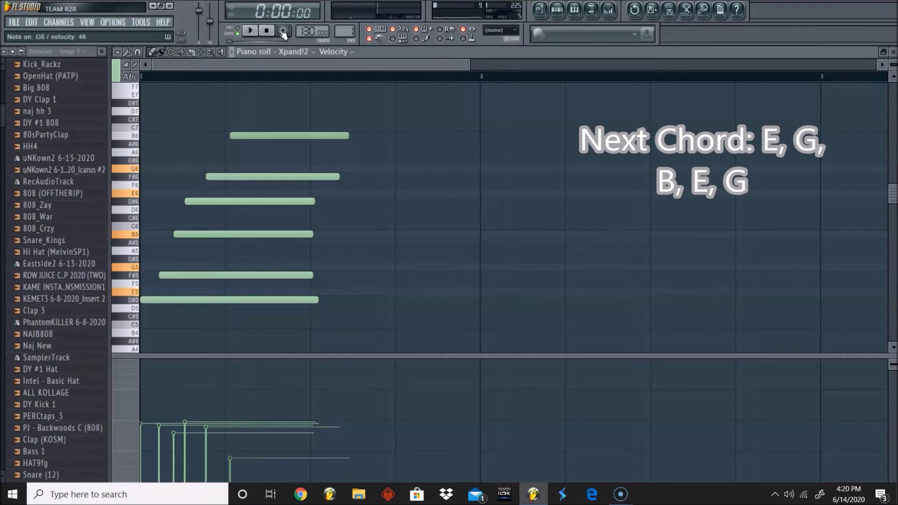
pyautogui.click(282, 31)
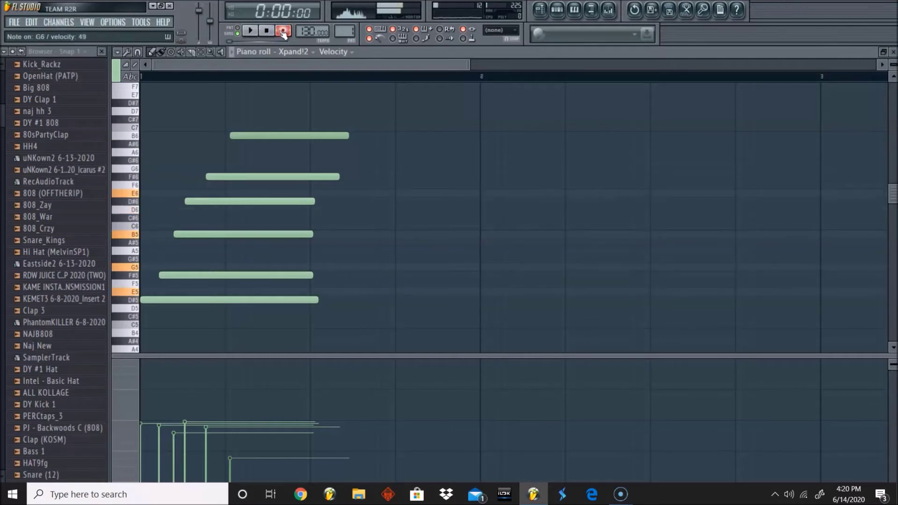
pyautogui.press('space')
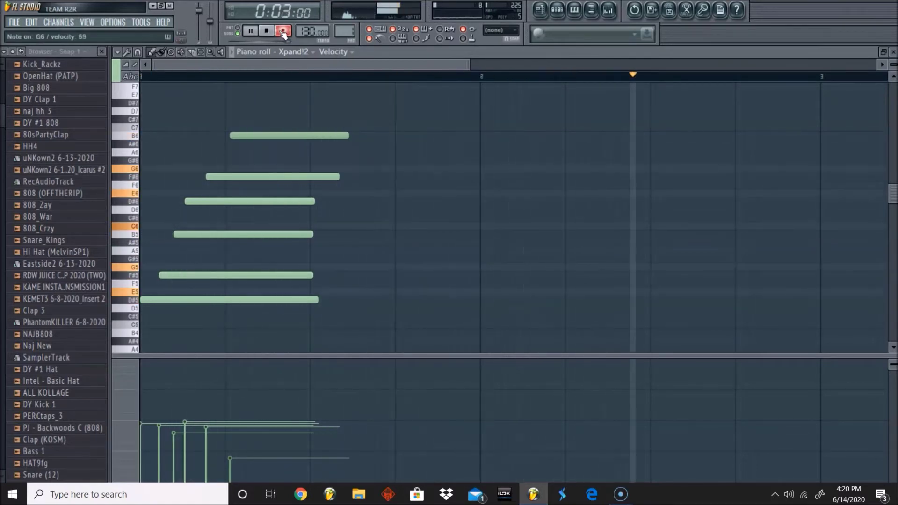
pyautogui.press('space')
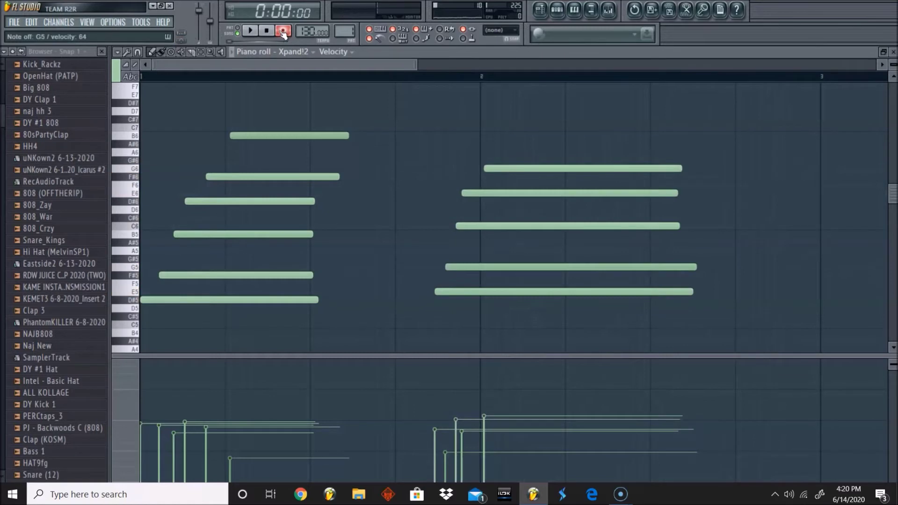
pyautogui.click(283, 31)
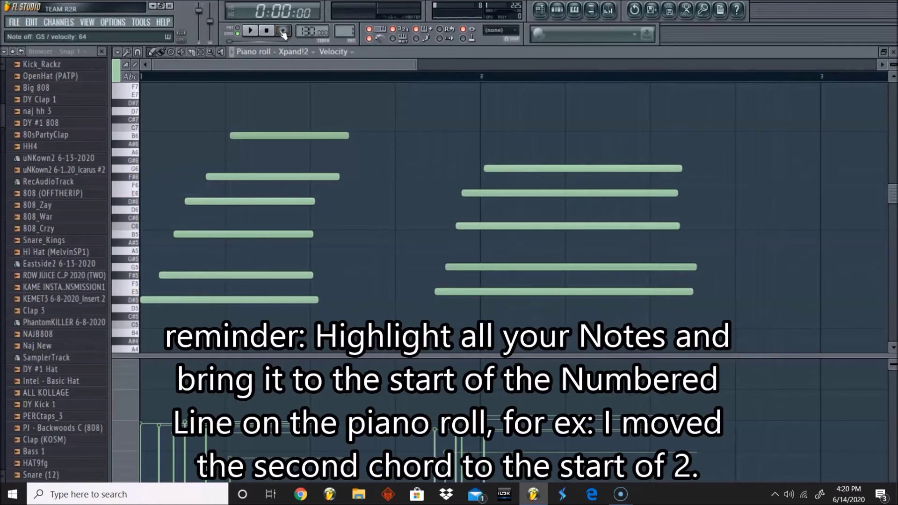
# Step: Select all notes of the second chord and move them together to the start of bar 2, with E5 at 002:01:001
pyautogui.click(201, 51)
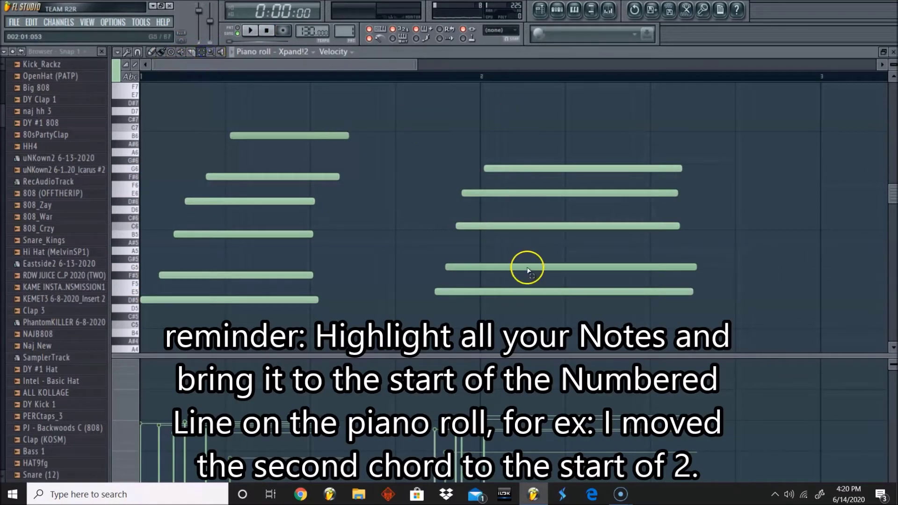
pyautogui.moveTo(538, 321); pyautogui.dragTo(486, 92)
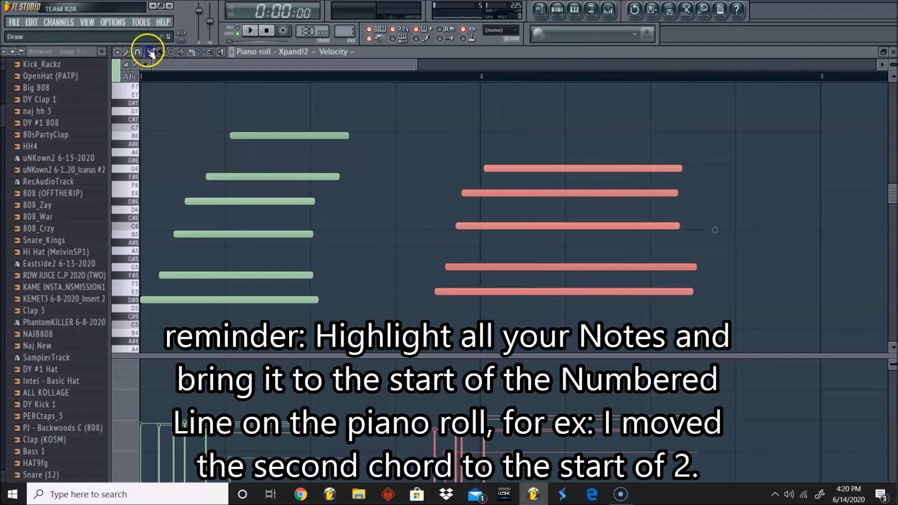
pyautogui.moveTo(468, 292); pyautogui.dragTo(528, 297)
pyautogui.click(524, 290)
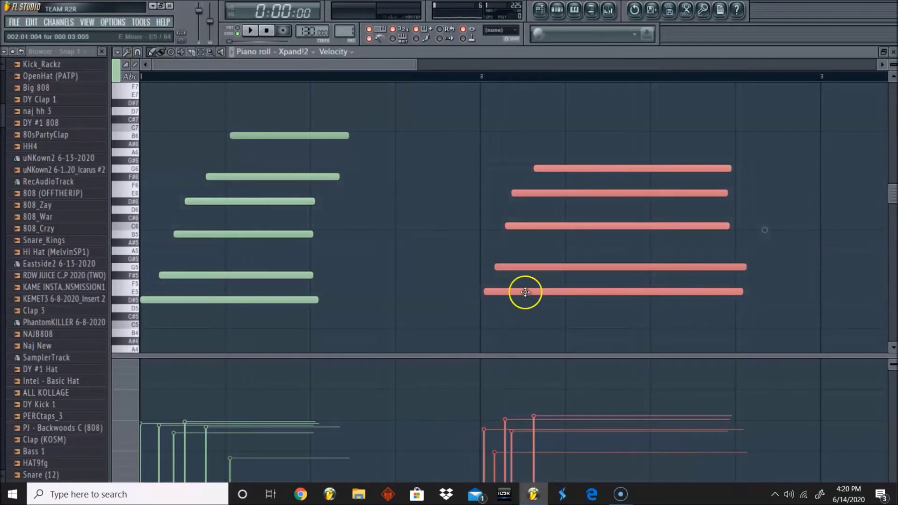
pyautogui.moveTo(523, 290); pyautogui.dragTo(521, 290)
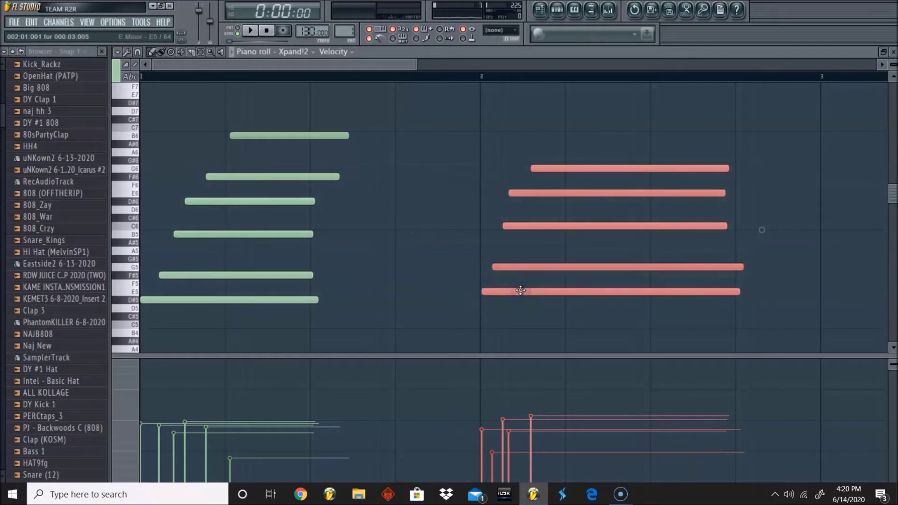
# Step: Turn off the metronome and play back both chords from the start
pyautogui.click(437, 76)
pyautogui.press('space')
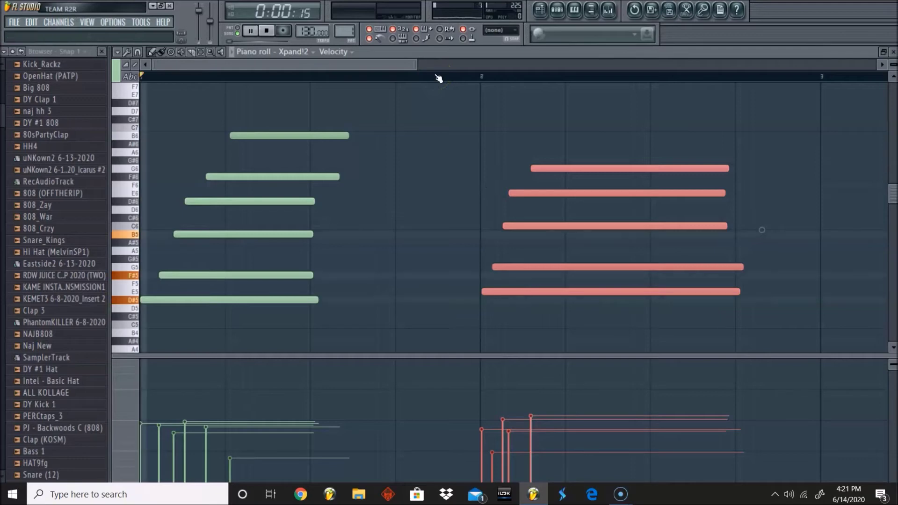
pyautogui.click(369, 29)
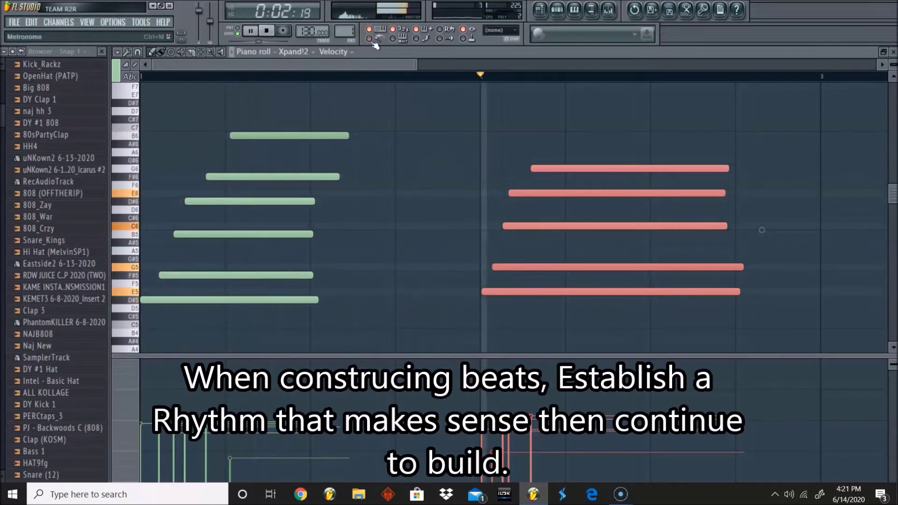
pyautogui.press('space')
pyautogui.press('space')
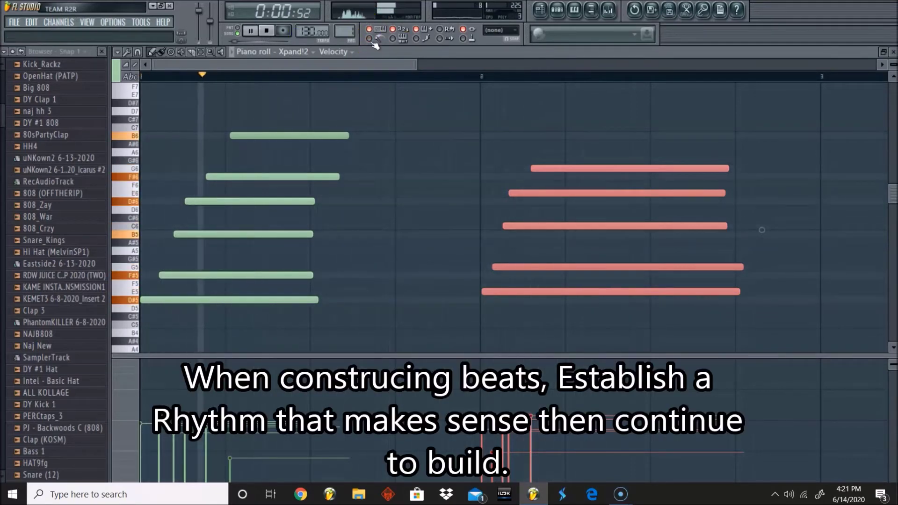
# Step: Deselect the second chord, shift its G6 note later to start at 002:01:065, and replay the pattern
pyautogui.click(558, 142)
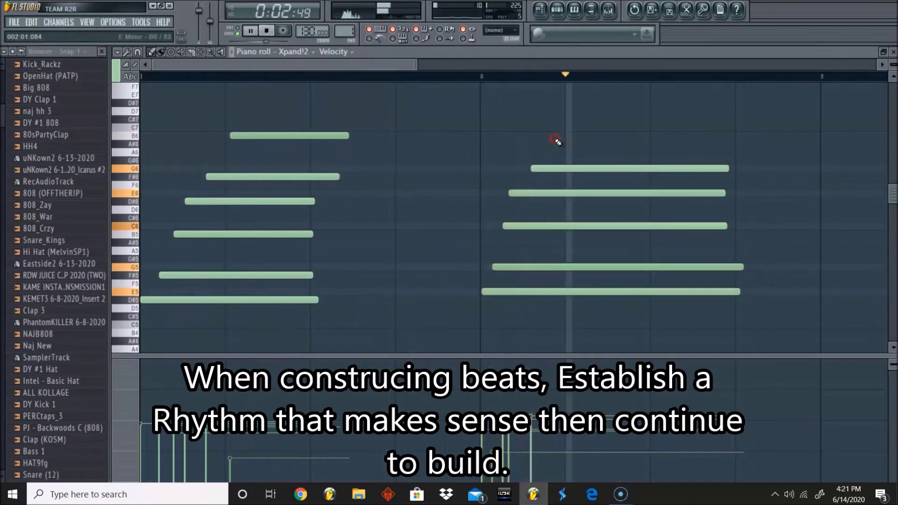
pyautogui.moveTo(553, 166); pyautogui.dragTo(546, 168)
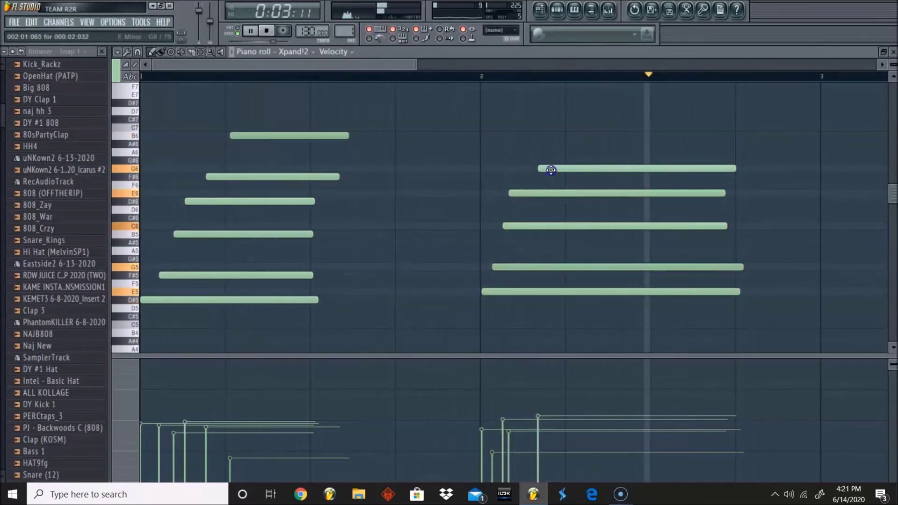
pyautogui.press('space')
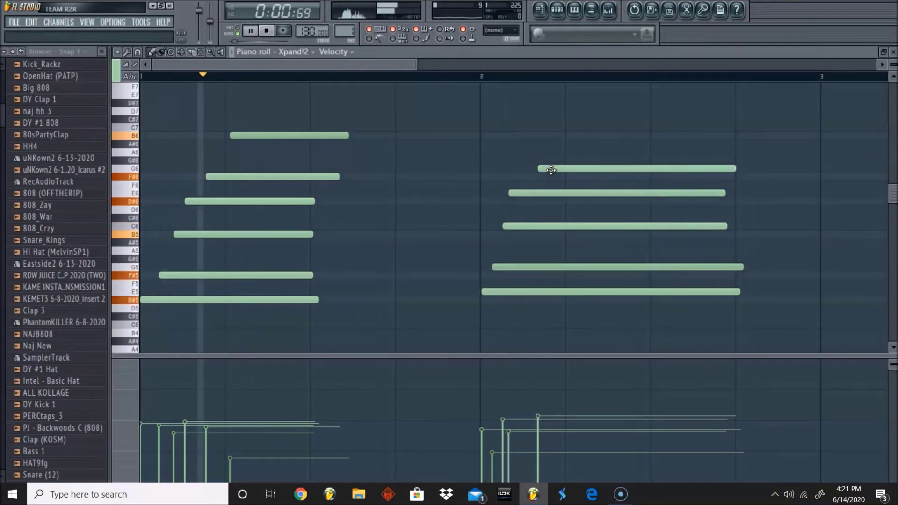
# Step: Extend the visible piano roll range past bar 4 and play the two-chord pattern repeatedly to check its rhythm
pyautogui.moveTo(415, 62); pyautogui.dragTo(619, 92)
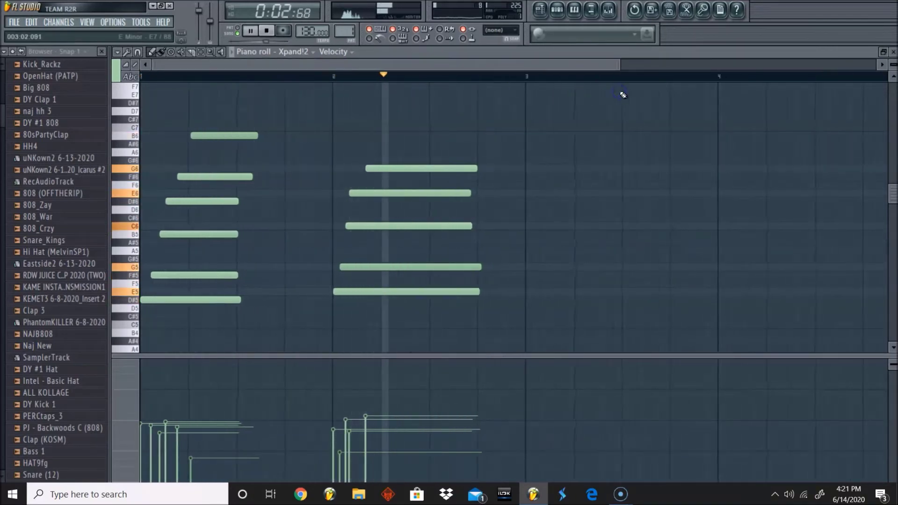
pyautogui.press('space')
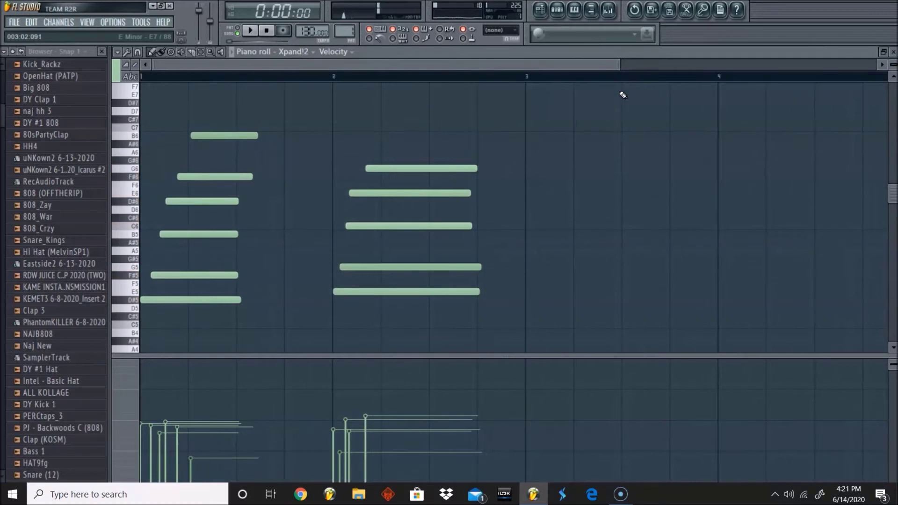
pyautogui.press('space')
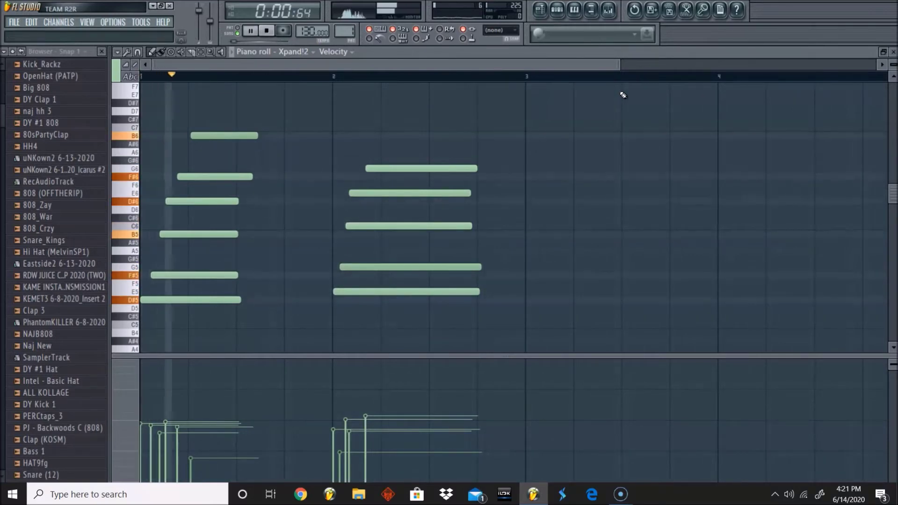
pyautogui.press('space')
pyautogui.press('space')
pyautogui.press('space')
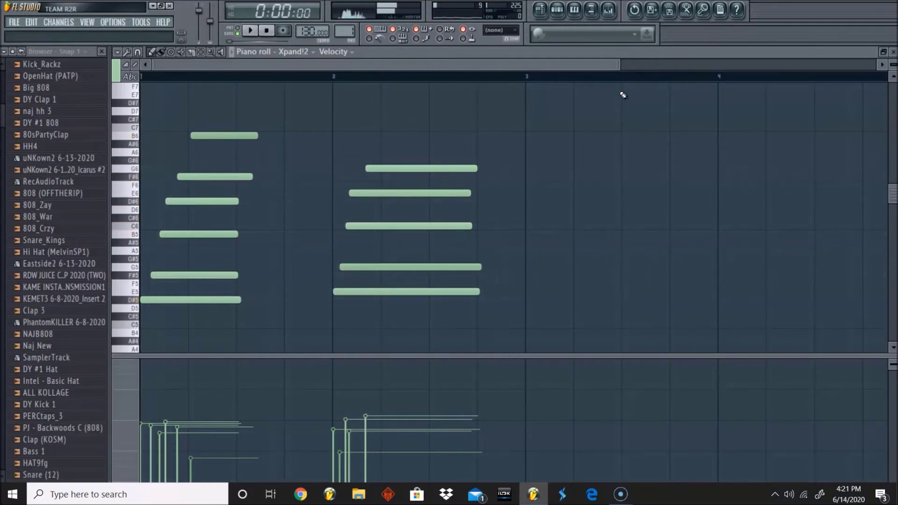
pyautogui.press('space')
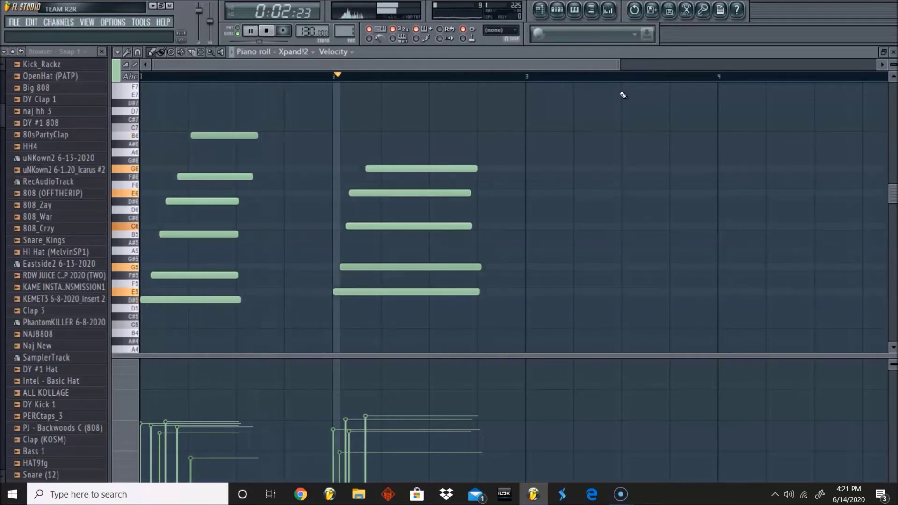
pyautogui.press('space')
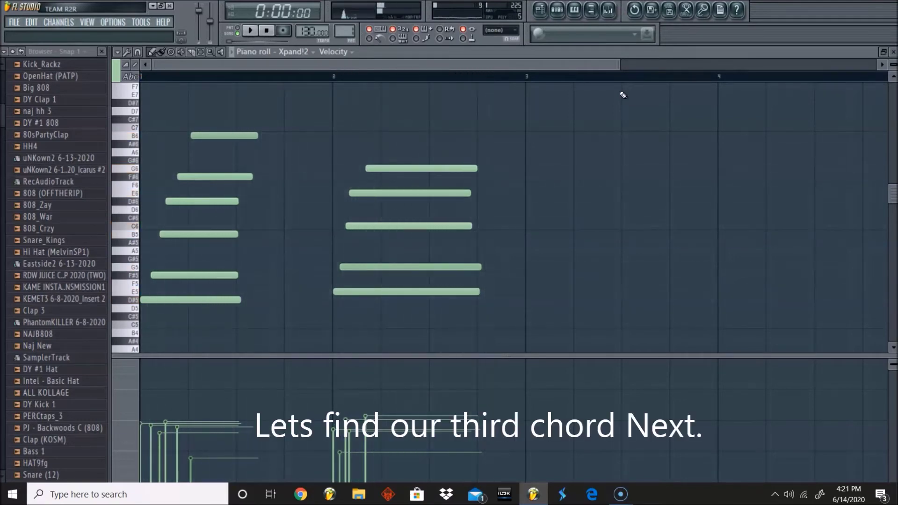
# Step: Audition note combinations for the third chord, including F#5, A#5, C#6 and F#6
pyautogui.press('t')
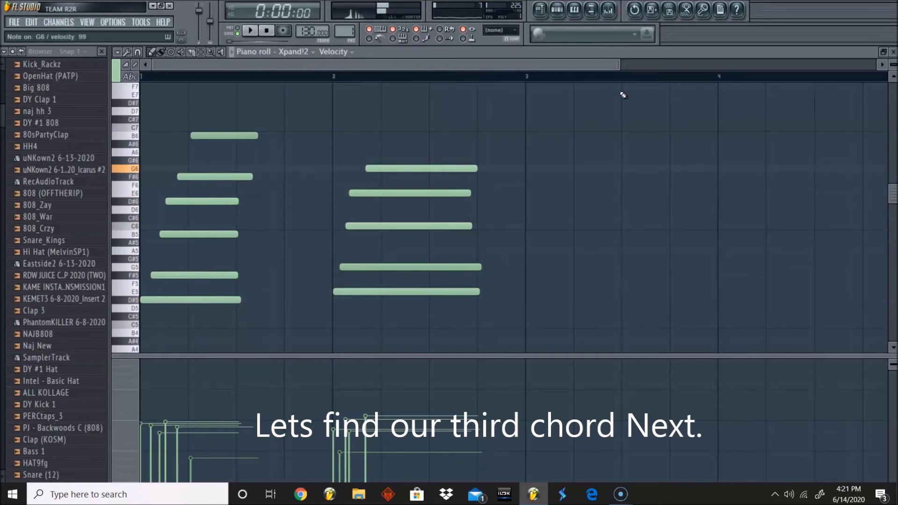
pyautogui.press('r')
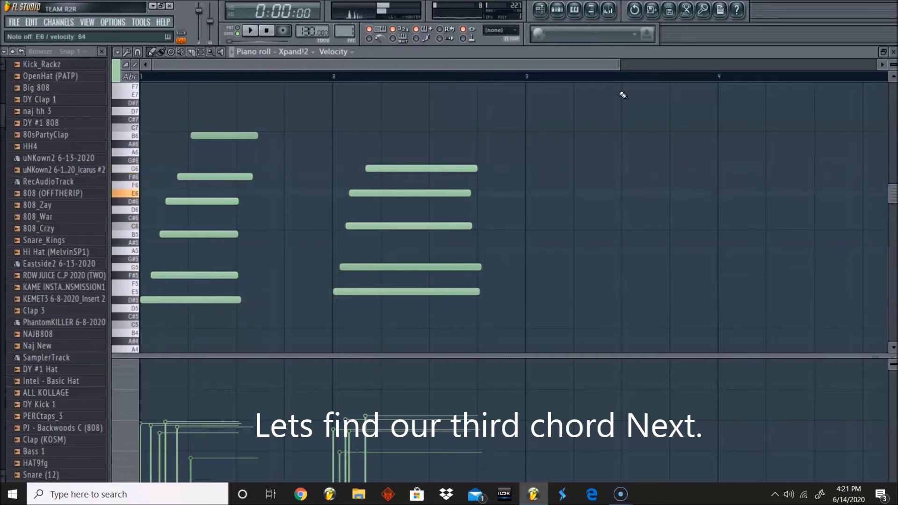
pyautogui.press('5')
pyautogui.press('w')
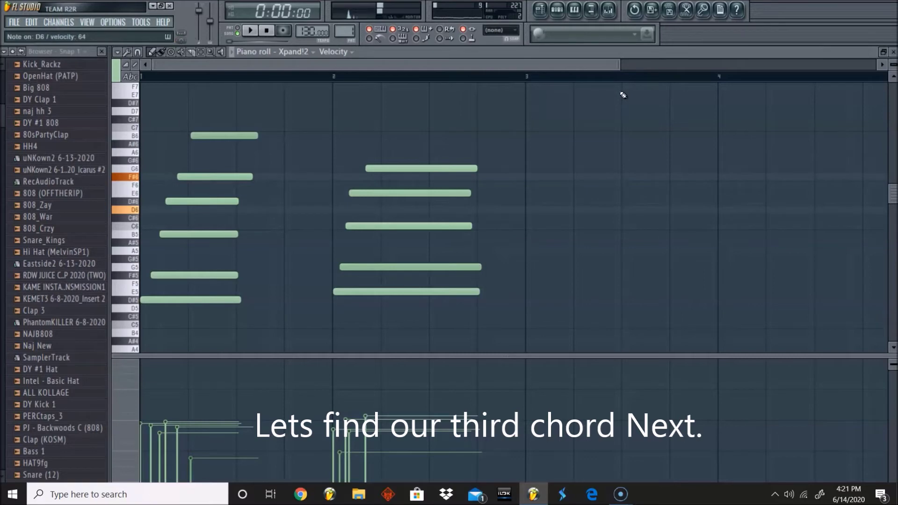
pyautogui.press('m')
pyautogui.press('j')
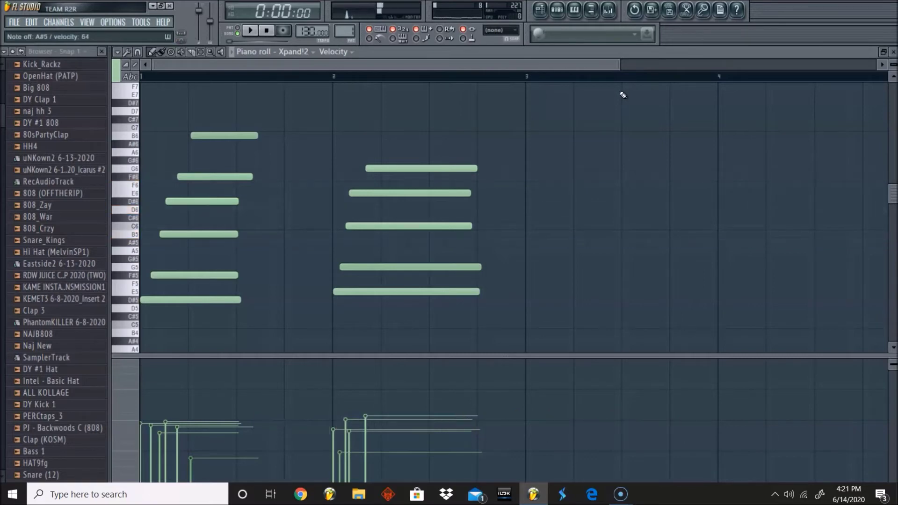
pyautogui.press('q')
pyautogui.press('5')
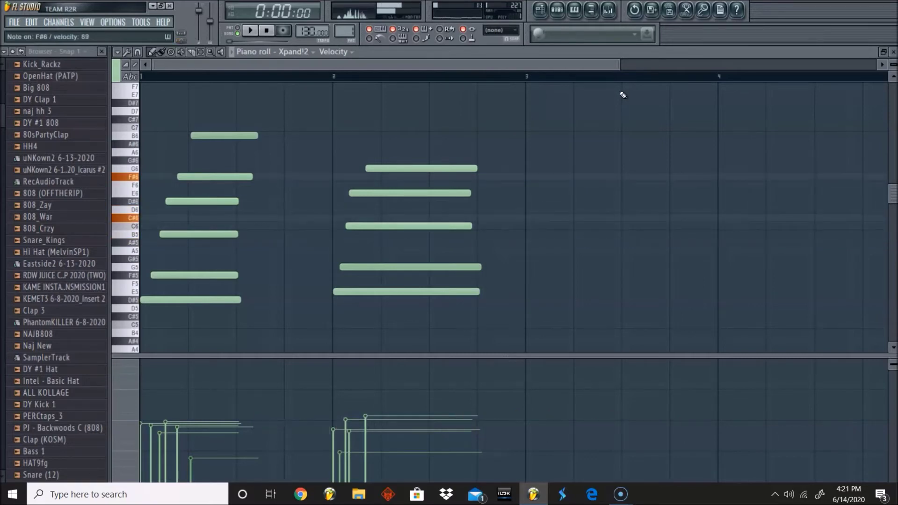
pyautogui.press('g')
pyautogui.press('2')
pyautogui.press('g')
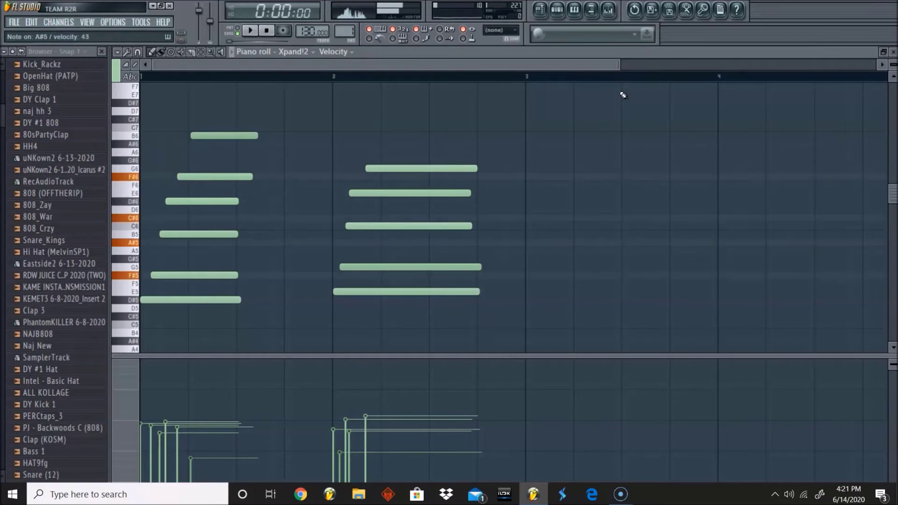
pyautogui.press('j')
pyautogui.press('5')
pyautogui.press('g')
pyautogui.press('2')
pyautogui.press('5')
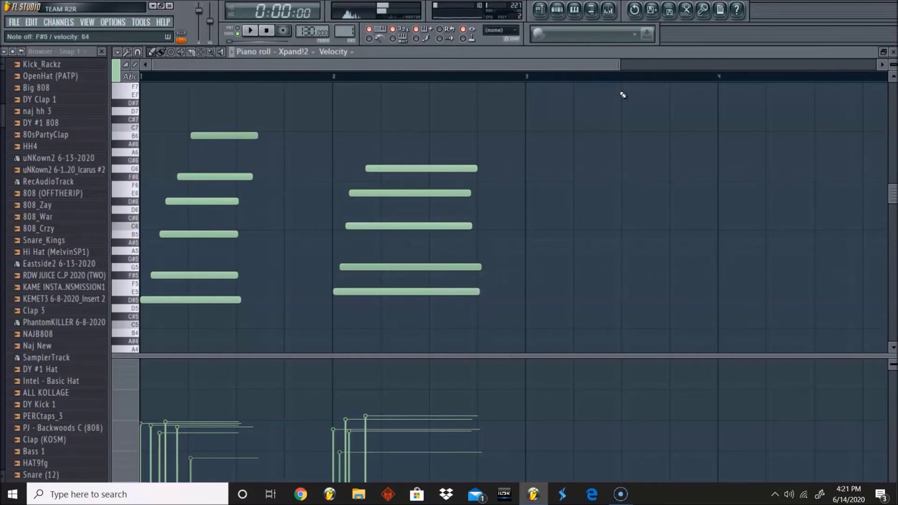
pyautogui.press('g')
pyautogui.press('j')
pyautogui.press('2')
pyautogui.press('5')
pyautogui.press('2')
pyautogui.press('u')
pyautogui.press('2')
pyautogui.press('g')
pyautogui.press('j')
pyautogui.press('2')
pyautogui.press('7')
# Step: Arm recording and rehearse the third chord's notes F#5, A#5, C#6, F#6 and A#6 before starting the take
pyautogui.click(283, 33)
pyautogui.press('g')
pyautogui.press('j')
pyautogui.press('3')
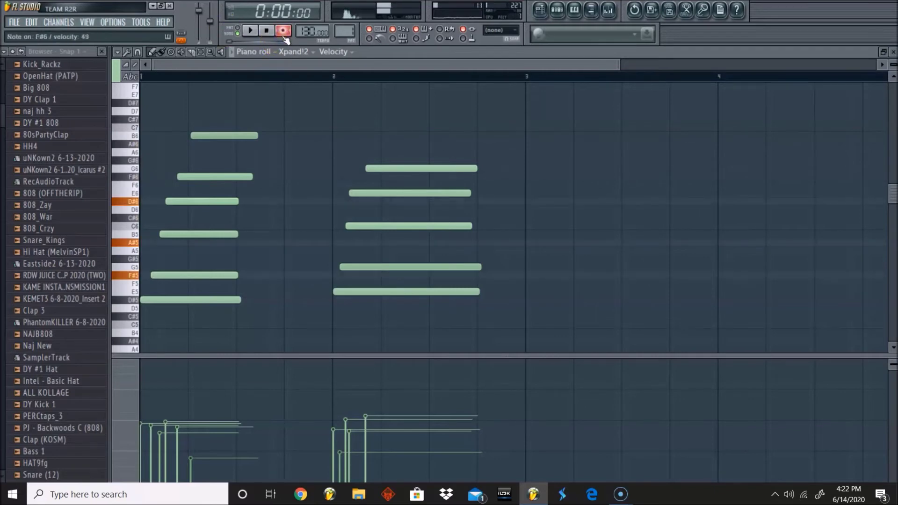
pyautogui.press('2')
pyautogui.press('j')
pyautogui.press('5')
pyautogui.press('7')
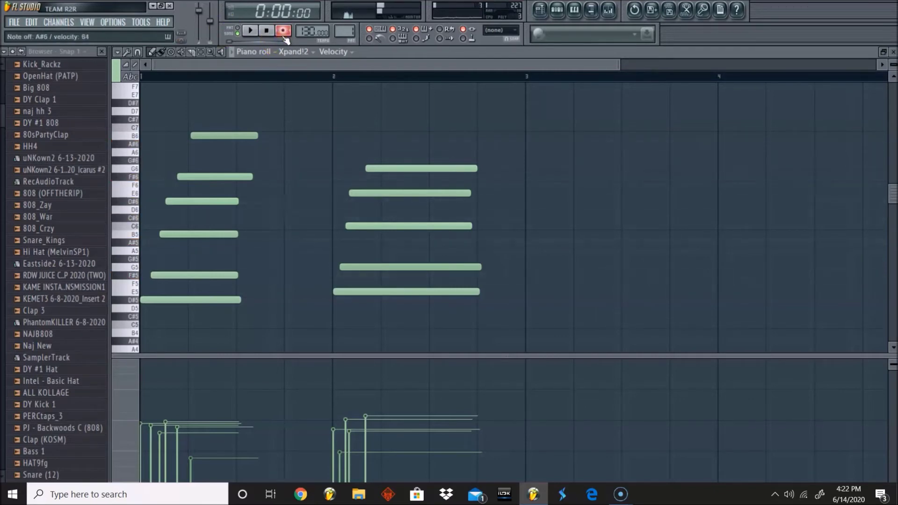
pyautogui.press('g')
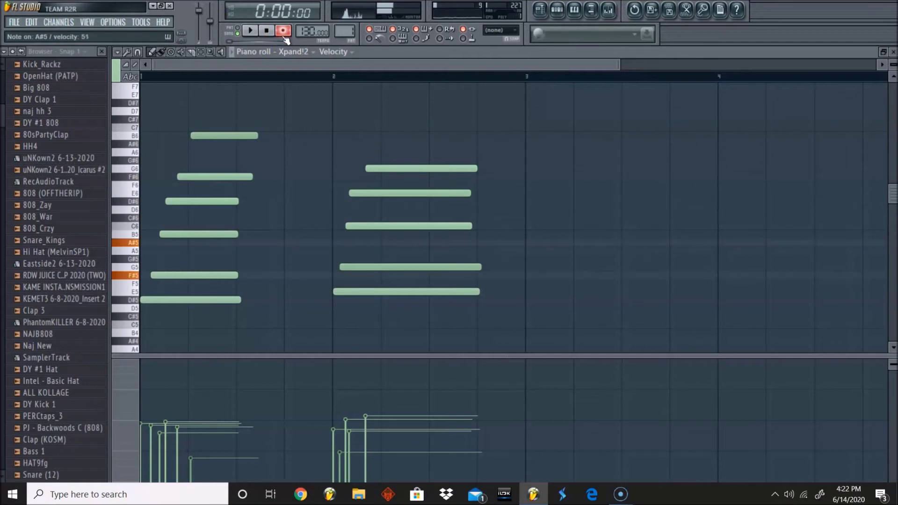
pyautogui.press('2')
pyautogui.press('5')
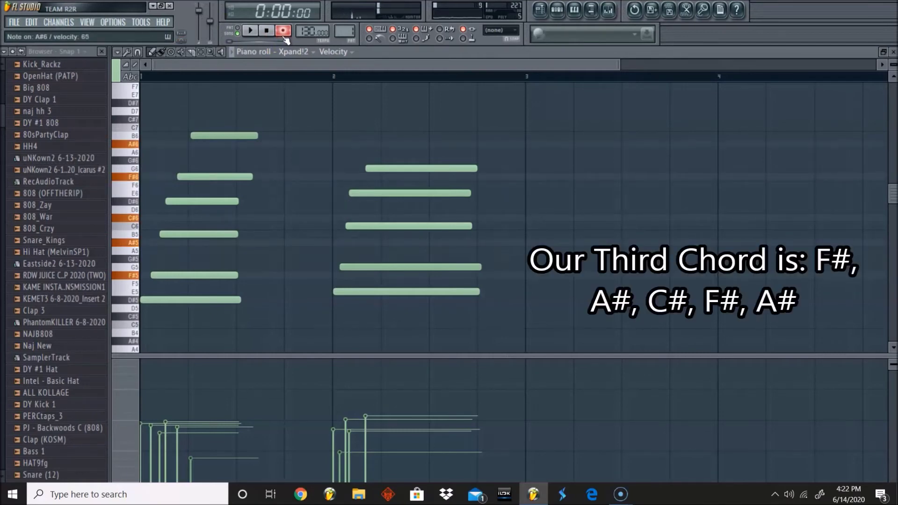
# Step: Record F#5, A#5, C#6, F#6 and A#6 as the third chord around the start of bar 3, and disarm recording
pyautogui.press('g')
pyautogui.press('j')
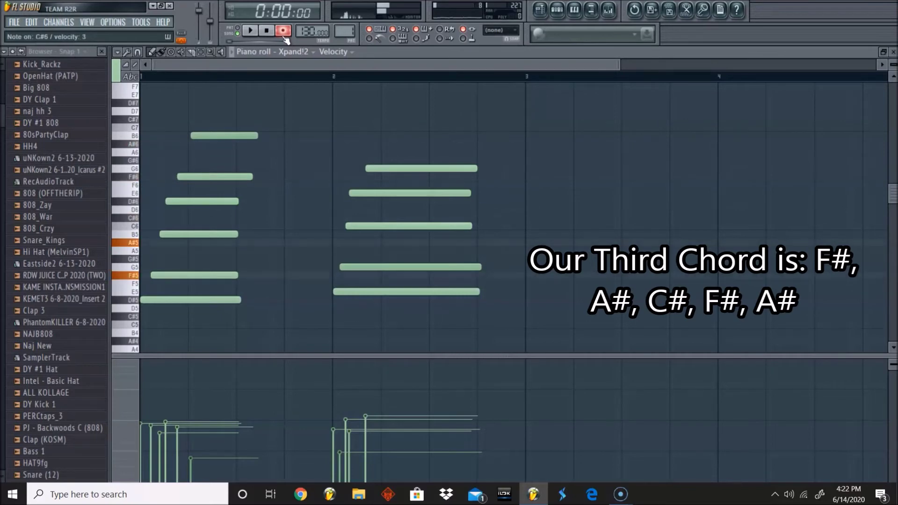
pyautogui.press('2')
pyautogui.press('5')
pyautogui.press('7')
pyautogui.press('space')
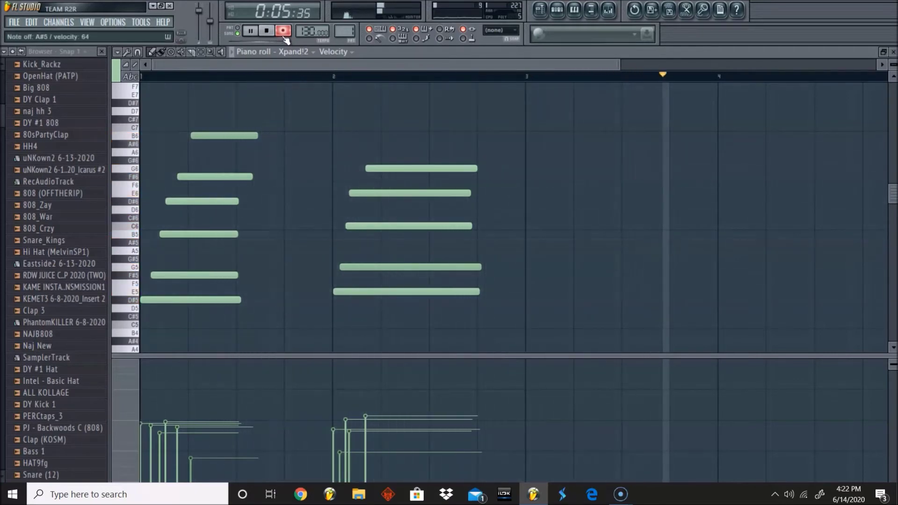
pyautogui.press('space')
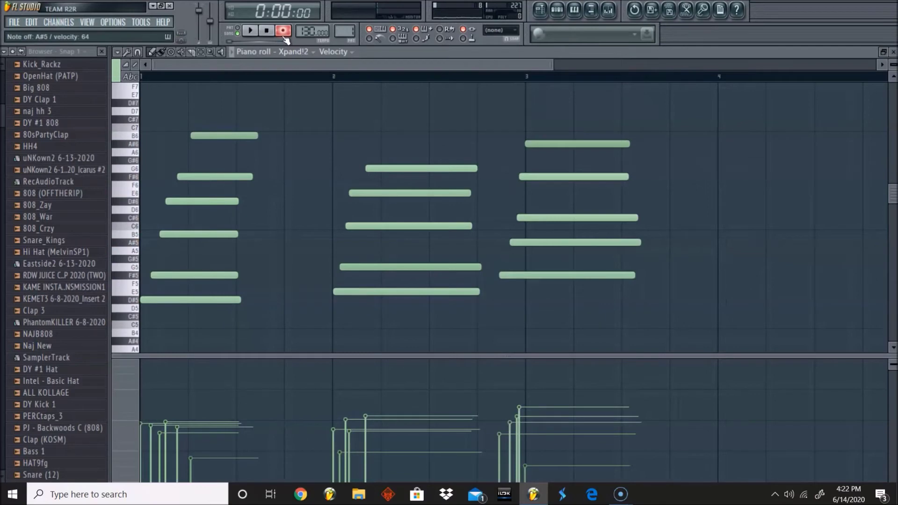
pyautogui.click(284, 32)
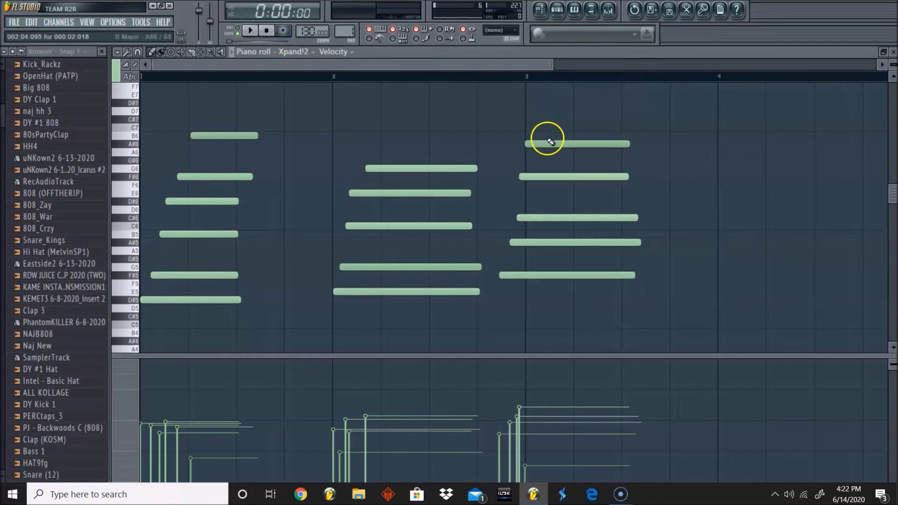
# Step: Shift all five notes of the third chord later, lining their starts up around bar 3 during playback
pyautogui.moveTo(547, 142); pyautogui.dragTo(552, 143)
pyautogui.moveTo(521, 176); pyautogui.dragTo(528, 176)
pyautogui.press('space')
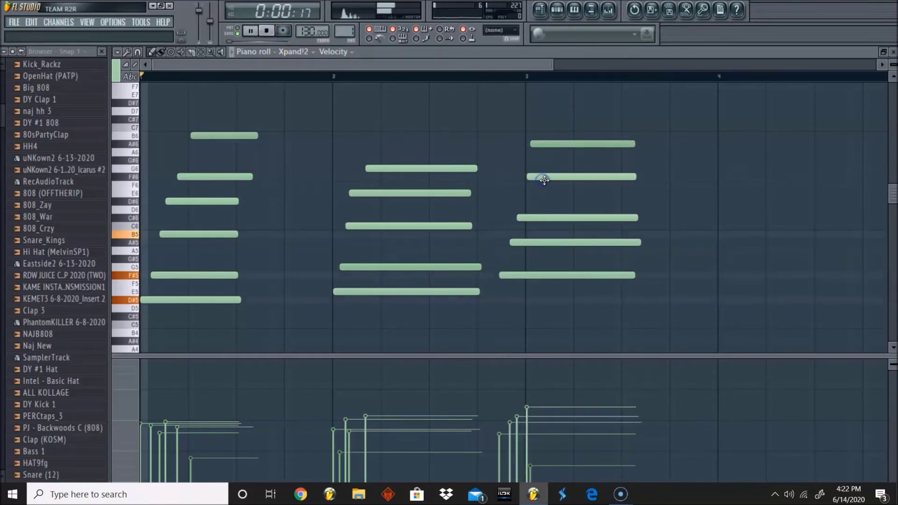
pyautogui.moveTo(529, 220); pyautogui.dragTo(539, 245)
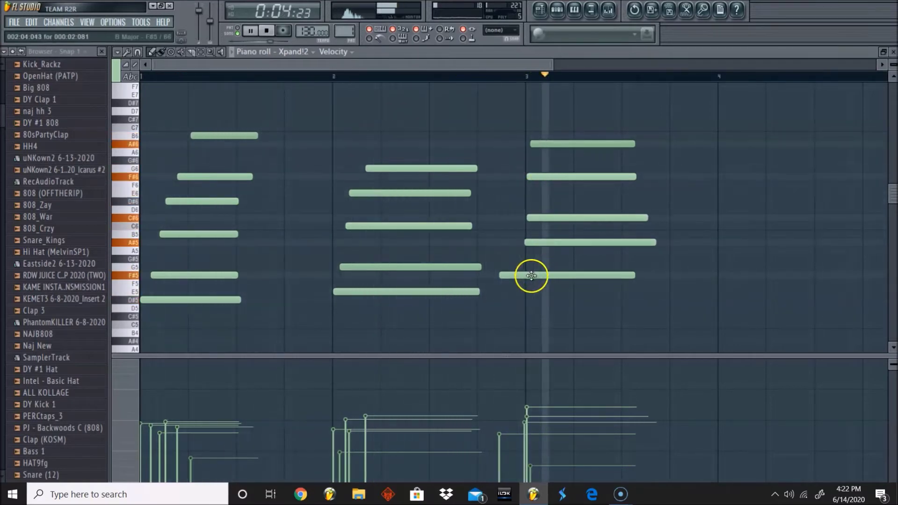
pyautogui.moveTo(531, 275); pyautogui.dragTo(554, 276)
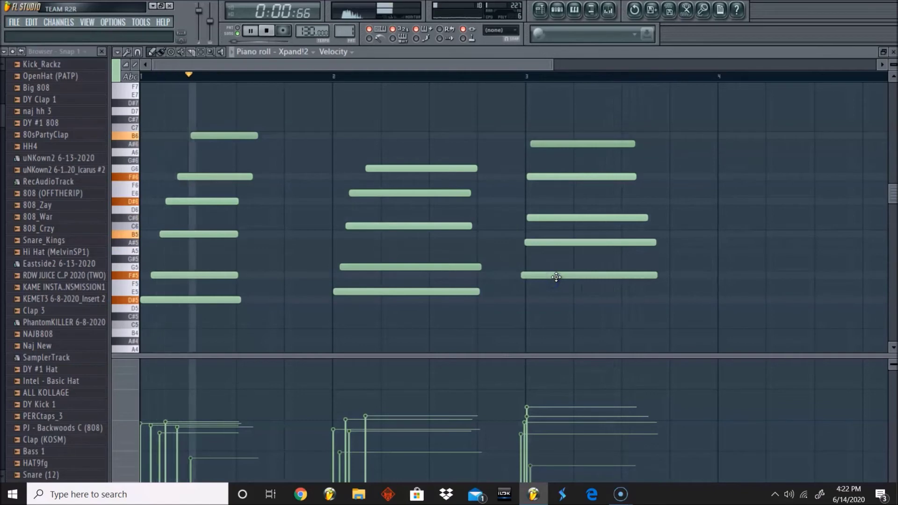
# Step: Stagger the third chord by moving its C#6, A#6 and F#6 notes later, with F#6 starting at 003:01:018
pyautogui.click(544, 219)
pyautogui.moveTo(544, 219); pyautogui.dragTo(552, 218)
pyautogui.moveTo(563, 144); pyautogui.dragTo(574, 144)
pyautogui.moveTo(556, 178); pyautogui.dragTo(564, 177)
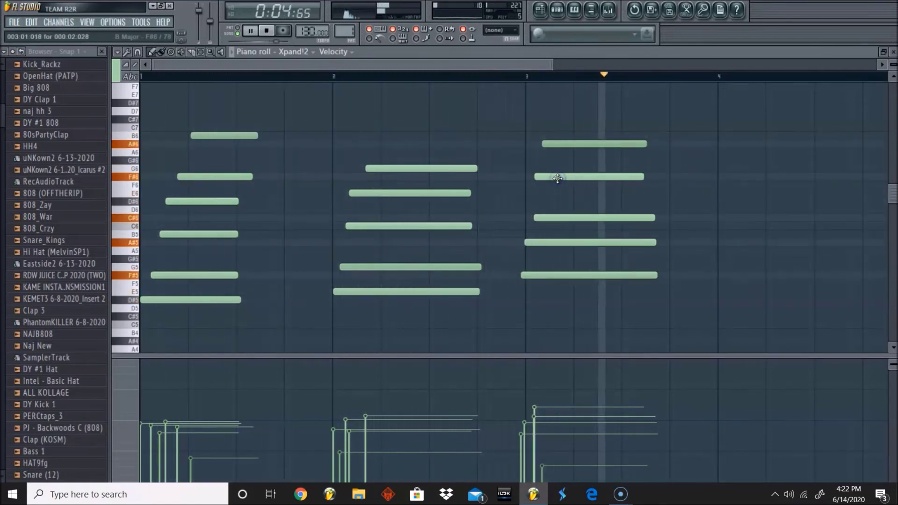
pyautogui.press('space')
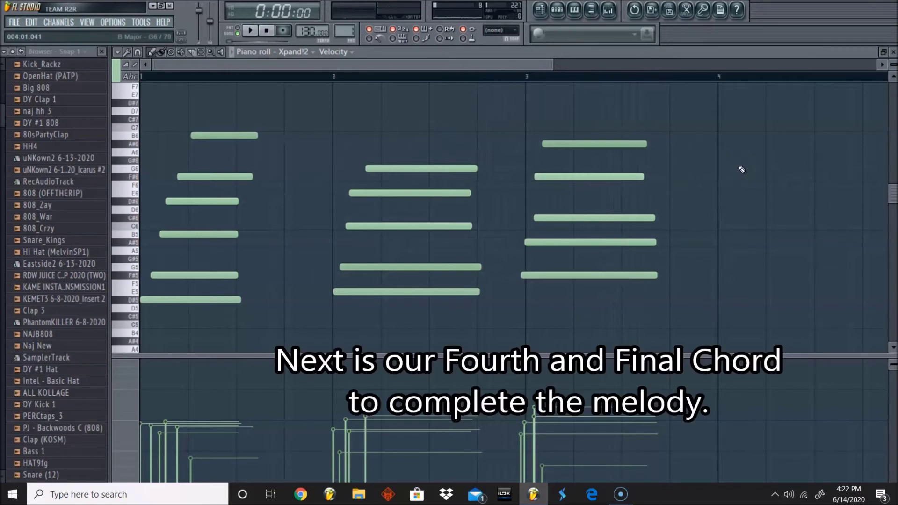
# Step: Audition notes for the fourth chord, including F#5 and D#5, and play the three-chord pattern from the start
pyautogui.press('v')
pyautogui.press('g')
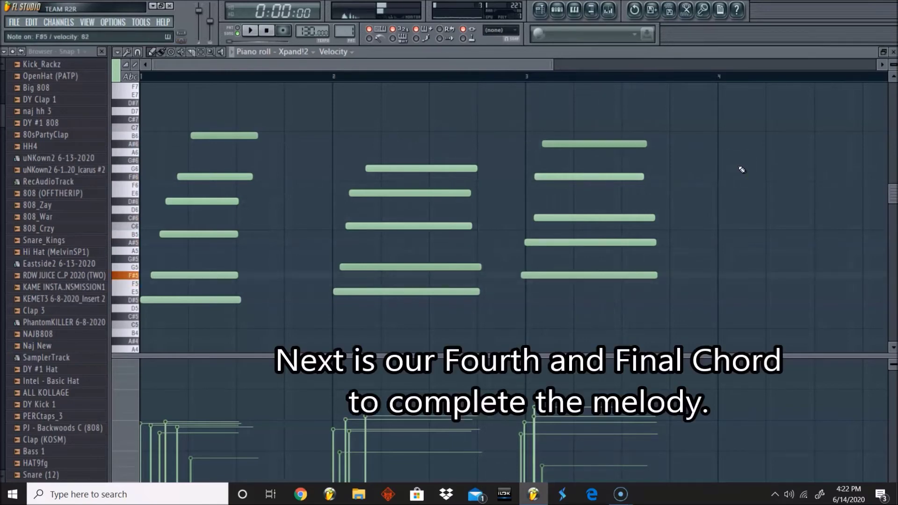
pyautogui.press('c')
pyautogui.press('d')
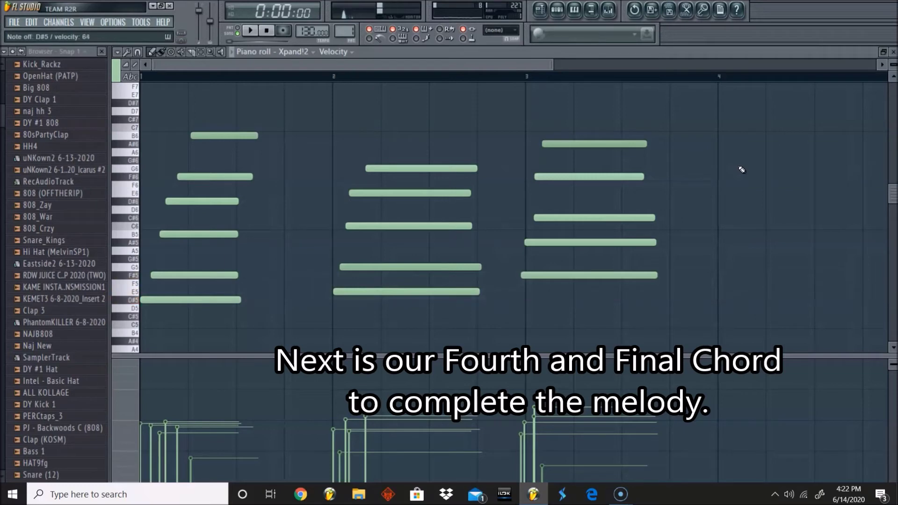
pyautogui.press('space')
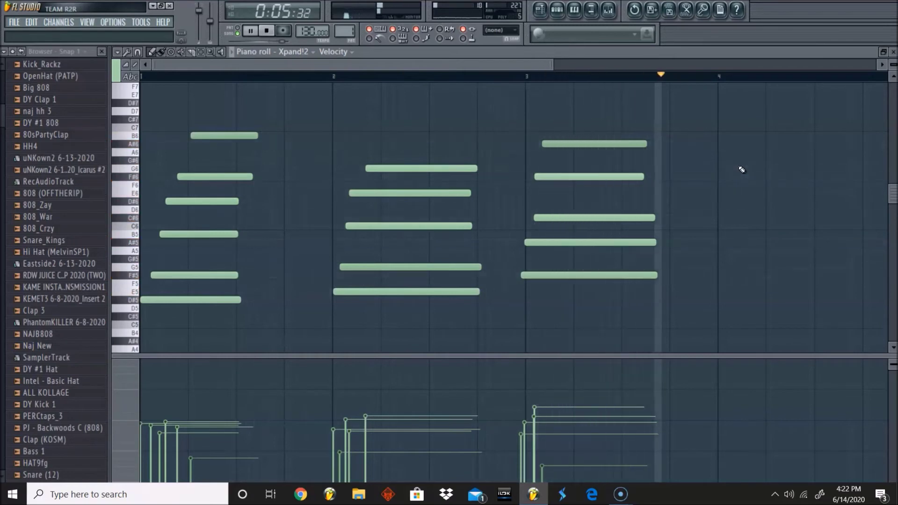
# Step: Record F#5, B5, D6, F#6 and A6 as the staggered fourth chord around bar 4, and briefly replay the pattern
pyautogui.press('space')
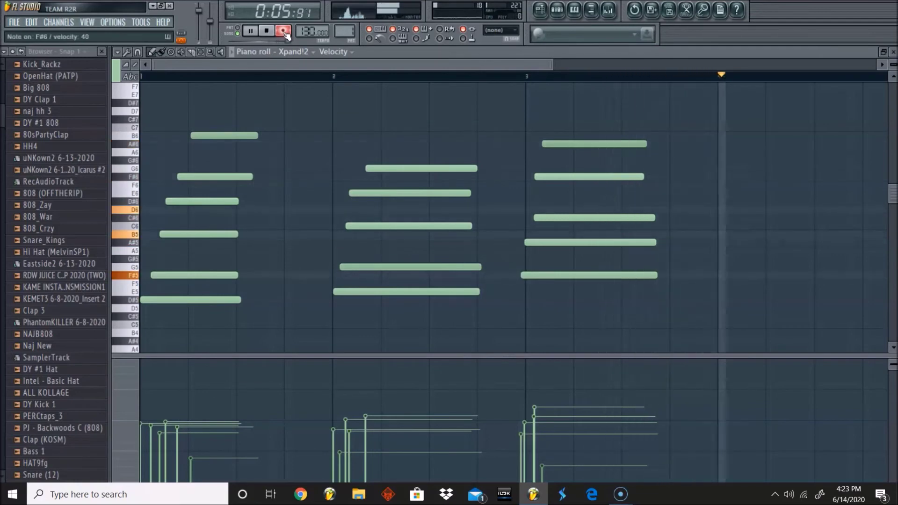
pyautogui.press('space')
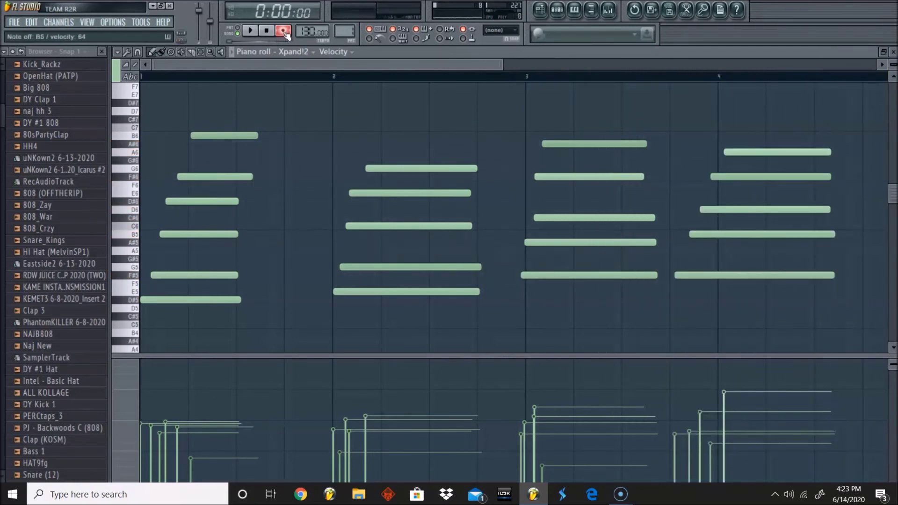
pyautogui.press('space')
pyautogui.press('space')
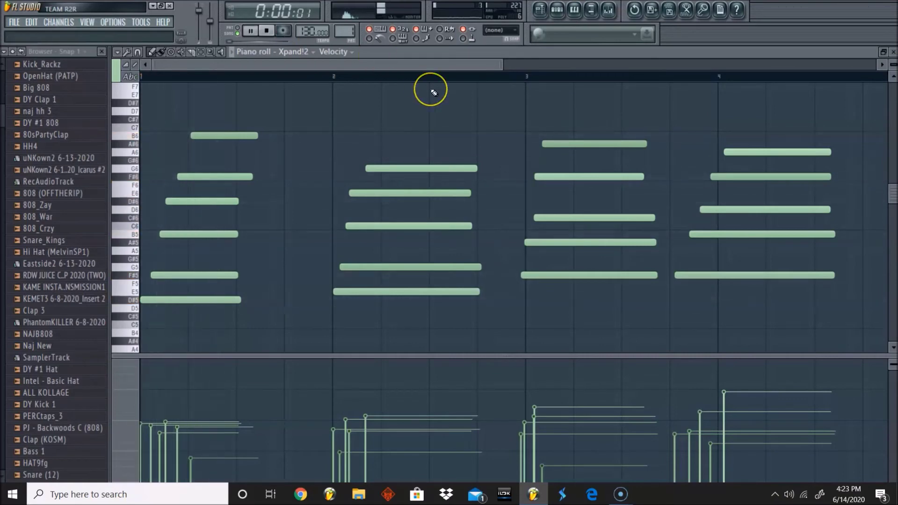
pyautogui.press('space')
pyautogui.press('space')
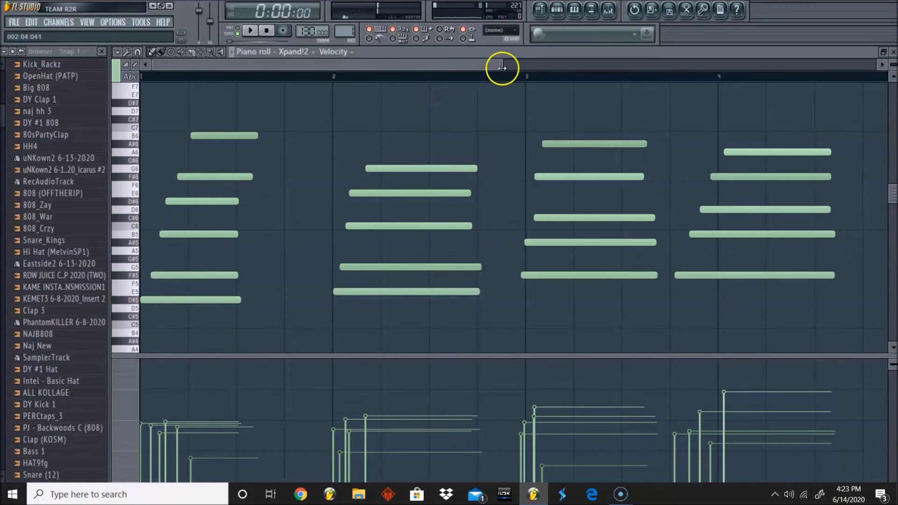
# Step: Extend the visible piano roll range past bar 6 and play from around bar 3 to check the fourth chord's timing
pyautogui.moveTo(502, 68); pyautogui.dragTo(629, 65)
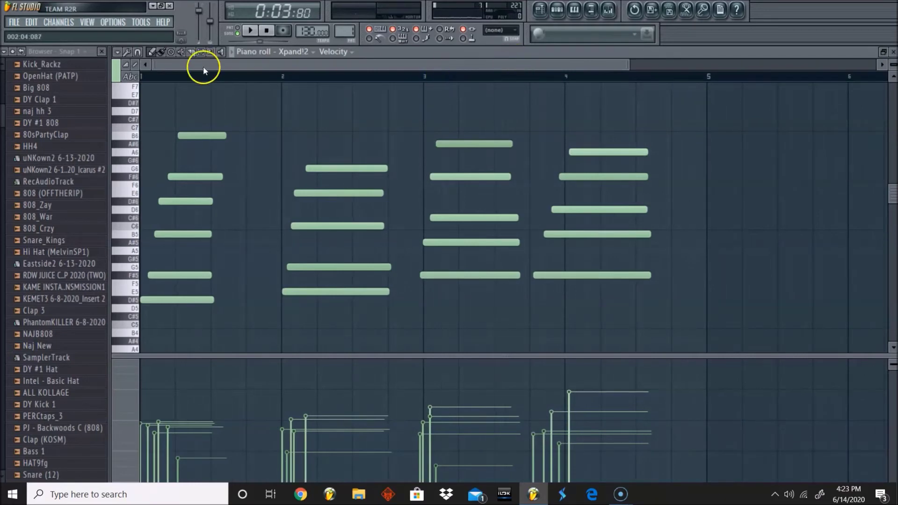
pyautogui.press('space')
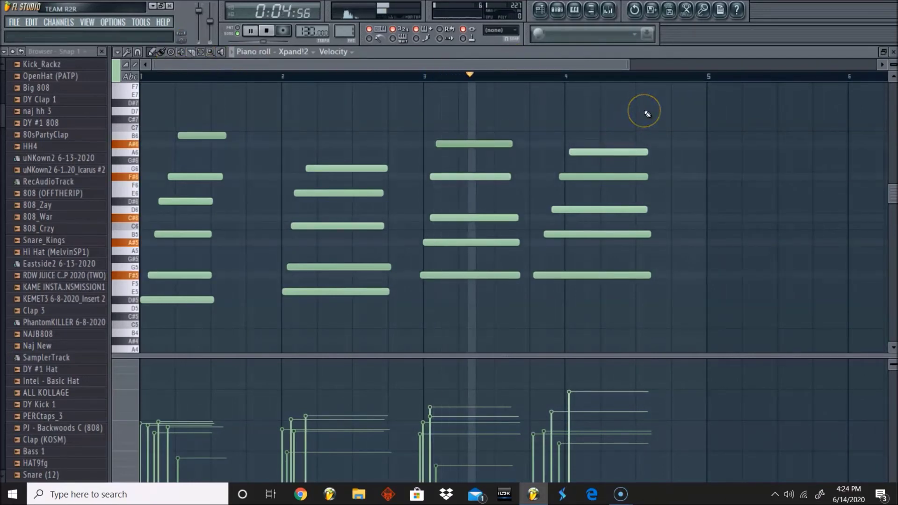
pyautogui.press('space')
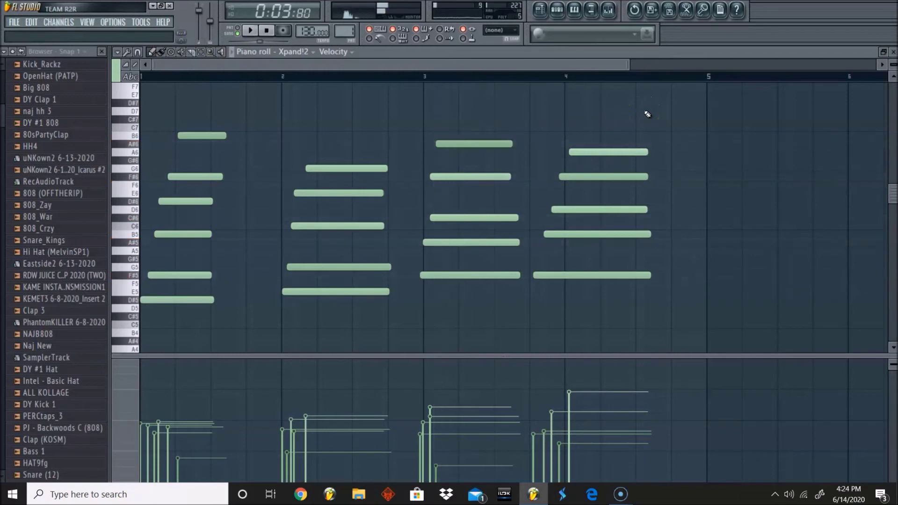
pyautogui.press('space')
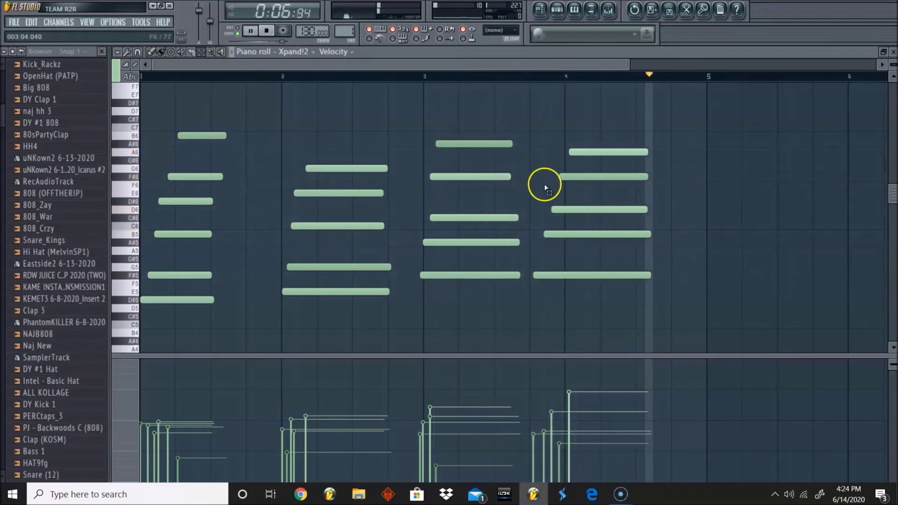
pyautogui.press('space')
# Step: Try shifting the whole fourth chord slightly later, and undo the move and its selection
pyautogui.moveTo(624, 315); pyautogui.dragTo(566, 136)
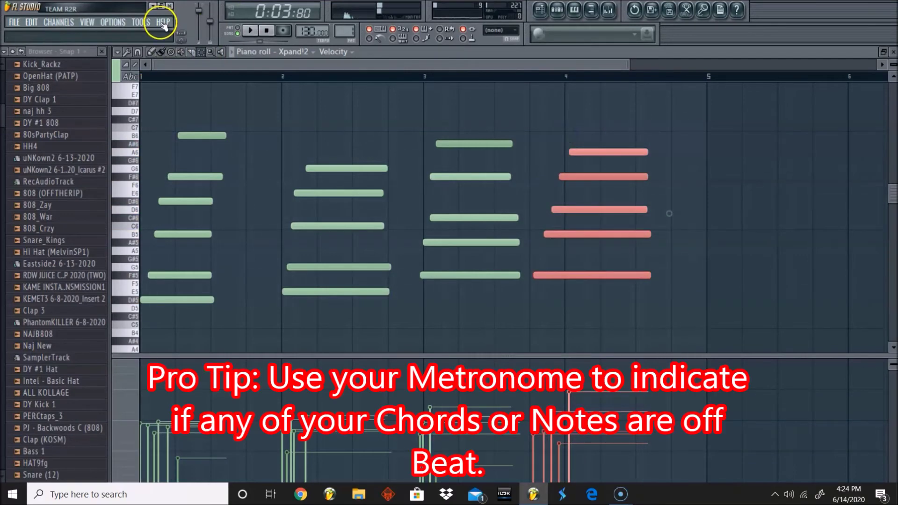
pyautogui.moveTo(581, 275); pyautogui.dragTo(584, 281)
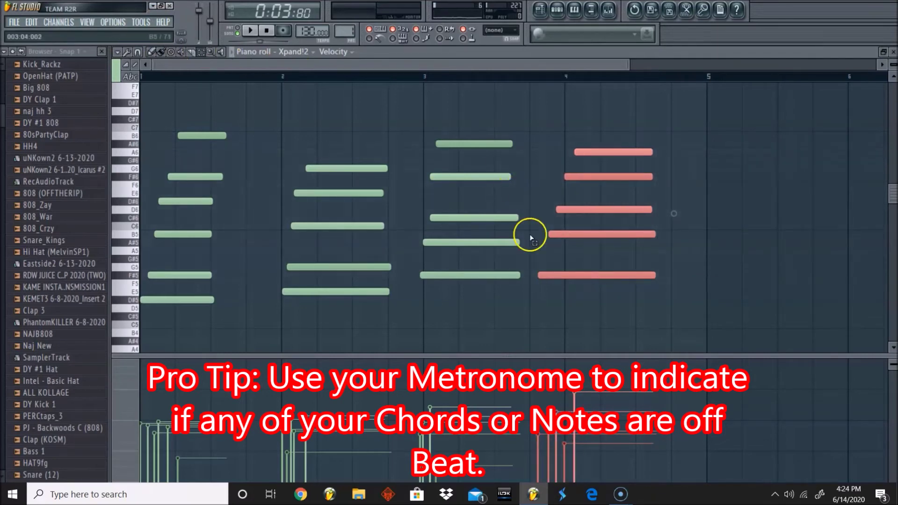
pyautogui.hotkey('ctrl', 'alt', 'z')
pyautogui.hotkey('ctrl', 'alt', 'z')
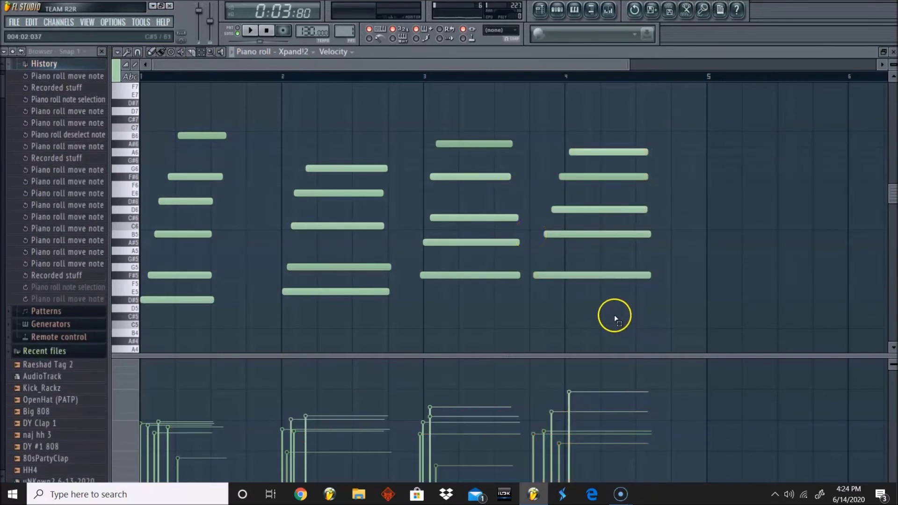
# Step: Select all five notes of the fourth chord and review the snap-to-grid options, keeping 1/3 step
pyautogui.moveTo(613, 316); pyautogui.dragTo(575, 115)
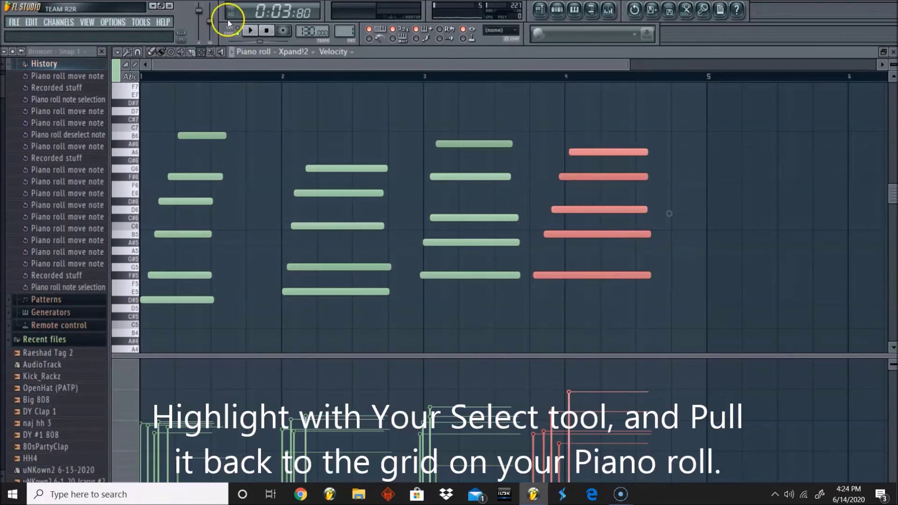
pyautogui.click(140, 53)
pyautogui.click(359, 61)
pyautogui.click(139, 52)
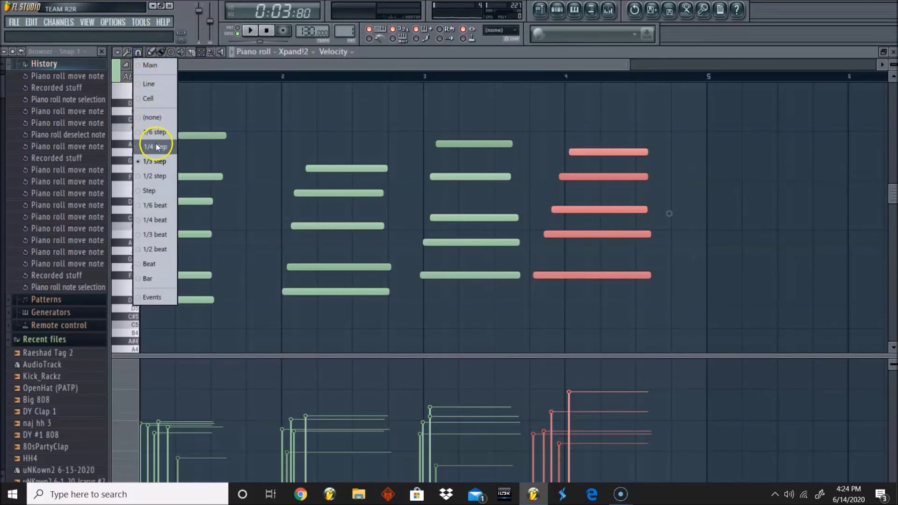
pyautogui.click(282, 65)
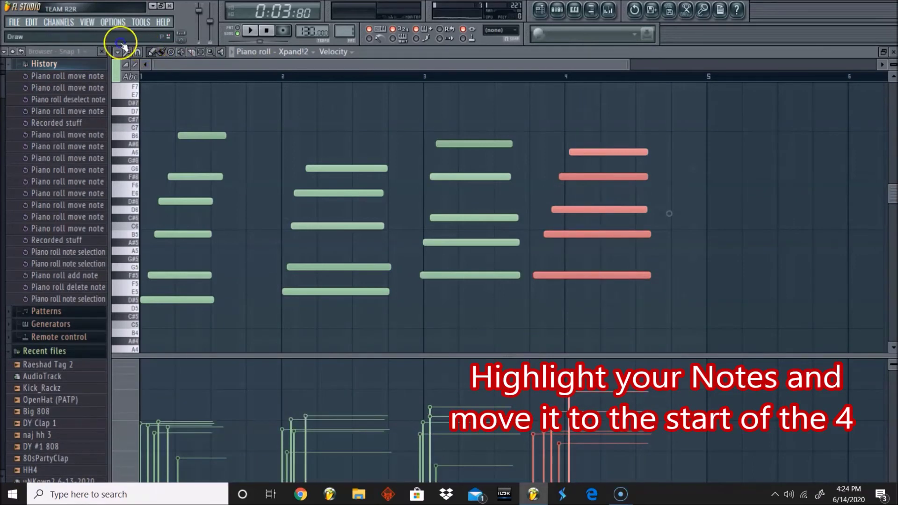
# Step: Move the selected fourth chord later so its F#5 note starts at bar 4, and play it back
pyautogui.moveTo(533, 274); pyautogui.dragTo(588, 279)
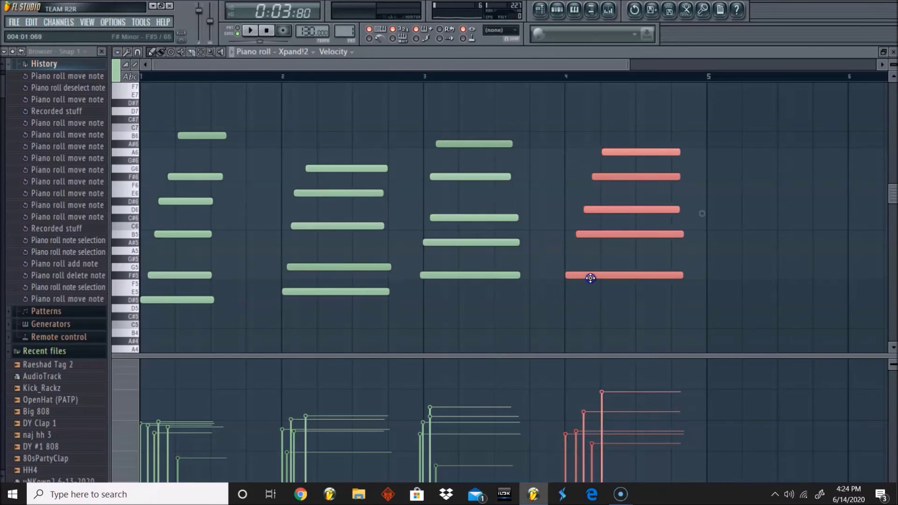
pyautogui.moveTo(591, 278); pyautogui.dragTo(592, 279)
pyautogui.press('space')
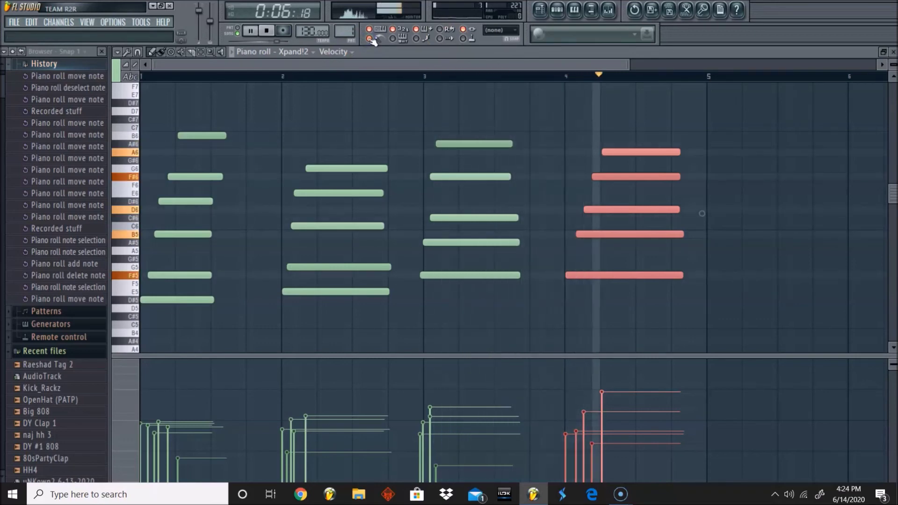
pyautogui.press('space')
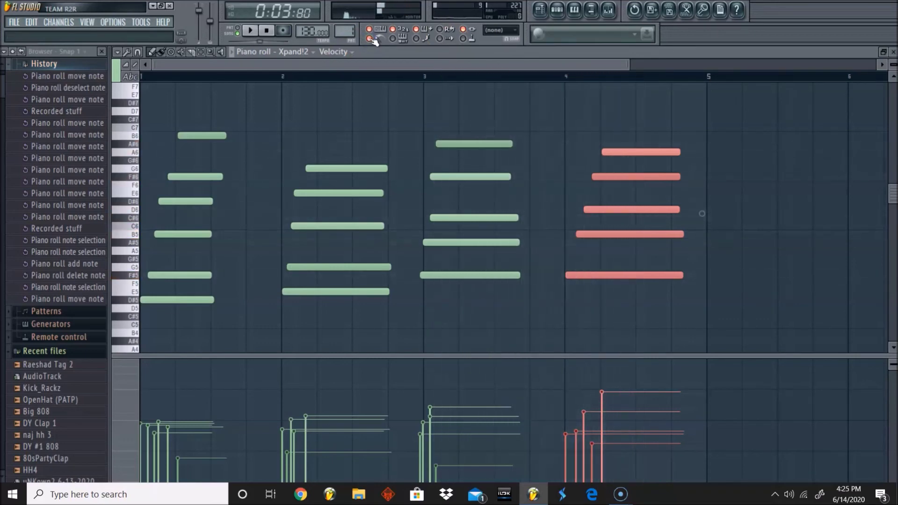
# Step: Clear the fourth chord's note selection and set the piano roll's snap to grid to Line
pyautogui.click(626, 95)
pyautogui.hotkey('ctrl', 'z')
pyautogui.click(694, 97)
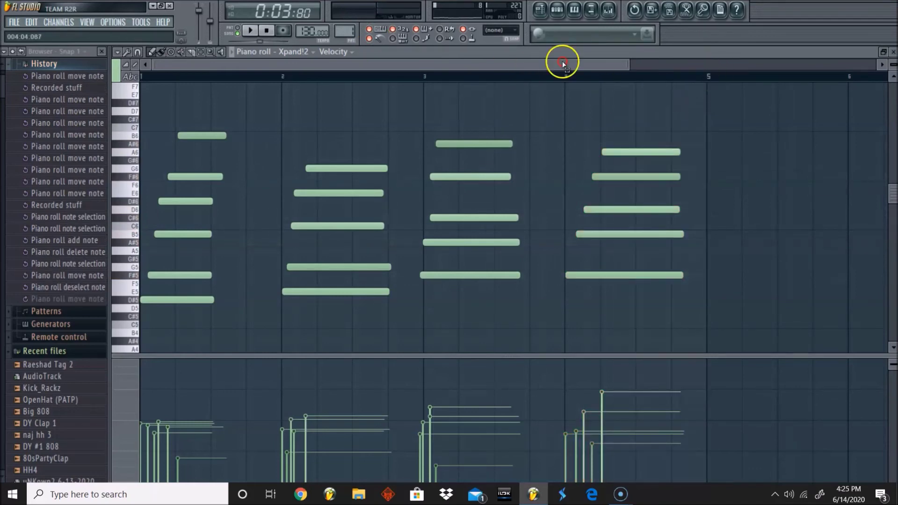
pyautogui.click(139, 55)
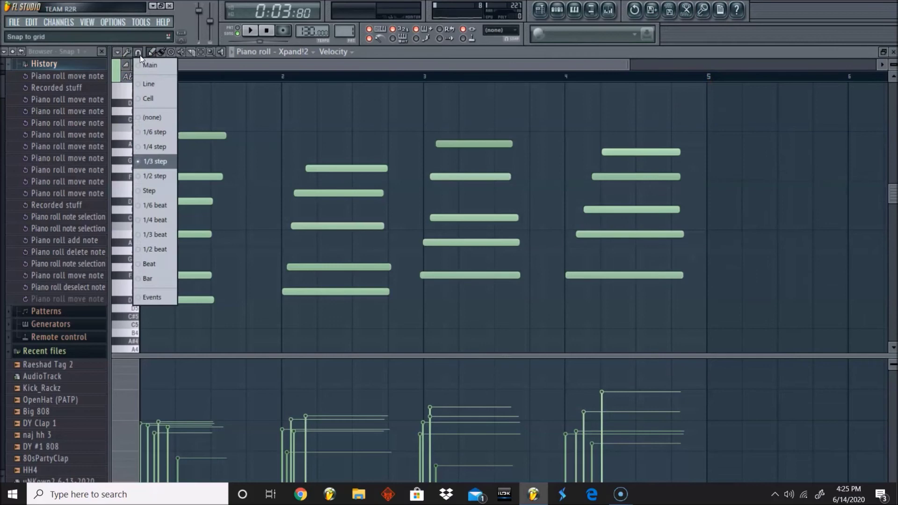
pyautogui.click(151, 88)
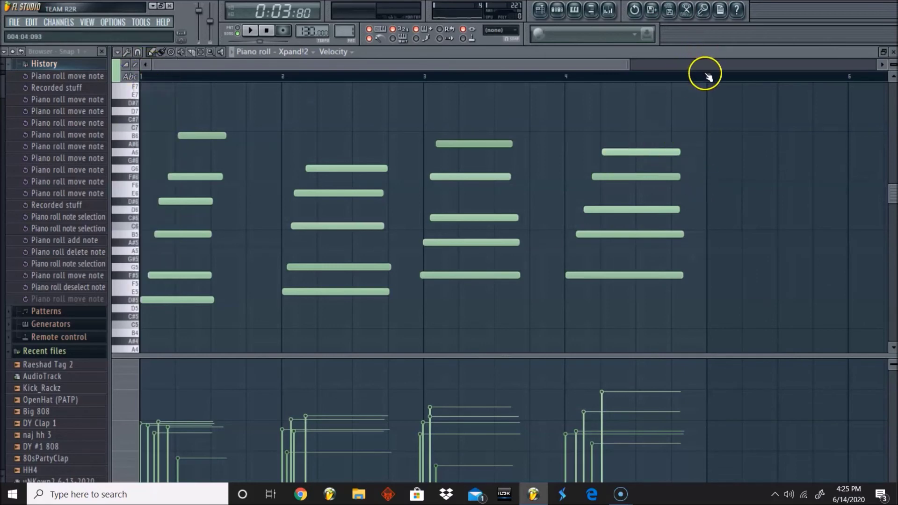
# Step: Select bars 1 to 4 and duplicate the four chords into bars 5 to 8, then play the extended loop
pyautogui.moveTo(709, 77); pyautogui.dragTo(141, 94)
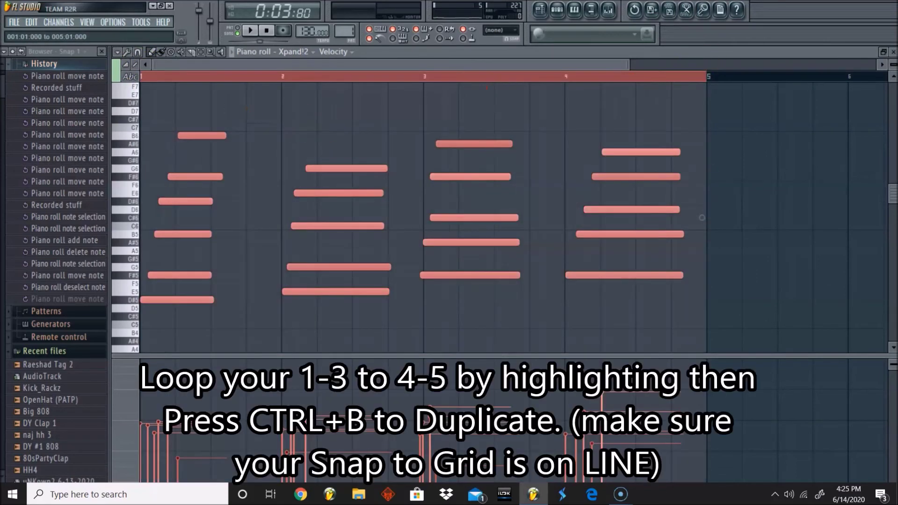
pyautogui.hotkey('ctrl', 'b')
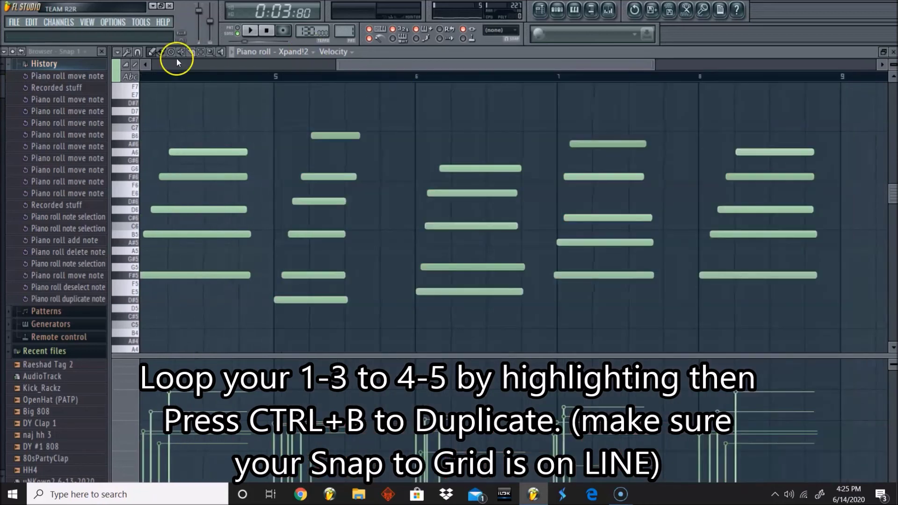
pyautogui.click(211, 53)
pyautogui.rightClick(214, 89)
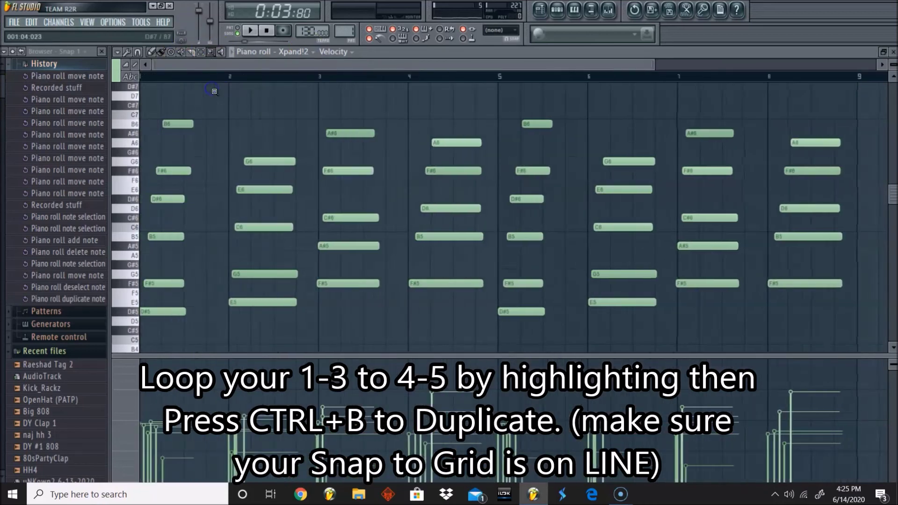
pyautogui.press('space')
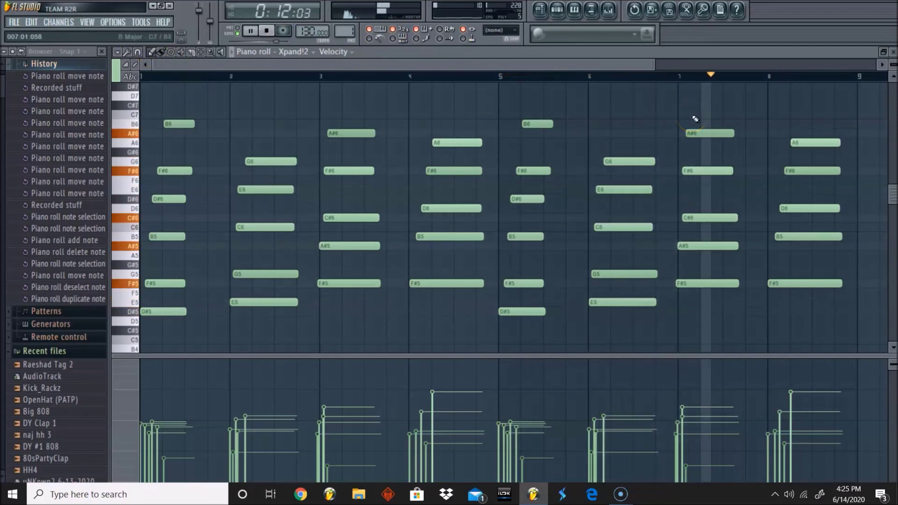
pyautogui.press('space')
# Step: Add a C#7 note and two B6 notes above the chord in bar 8, and play the pattern
pyautogui.click(790, 126)
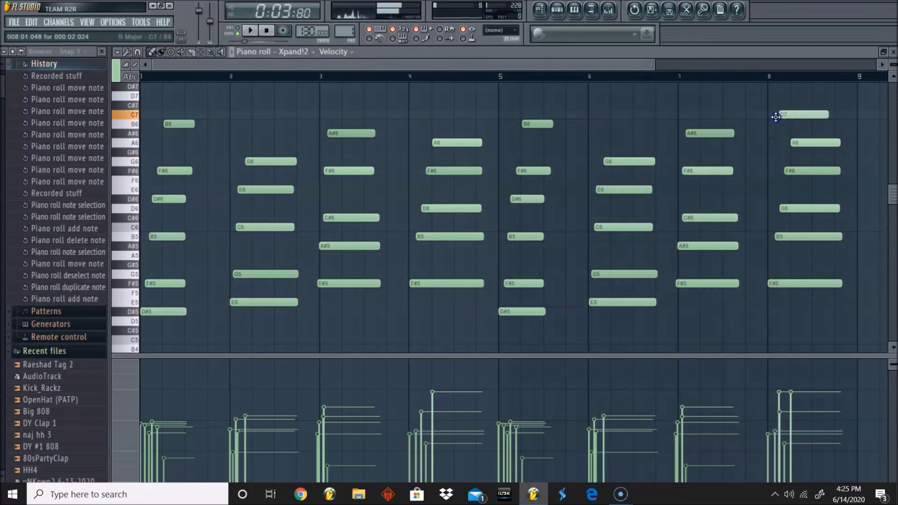
pyautogui.moveTo(802, 98); pyautogui.dragTo(782, 106)
pyautogui.moveTo(815, 141); pyautogui.dragTo(835, 124)
pyautogui.press('space')
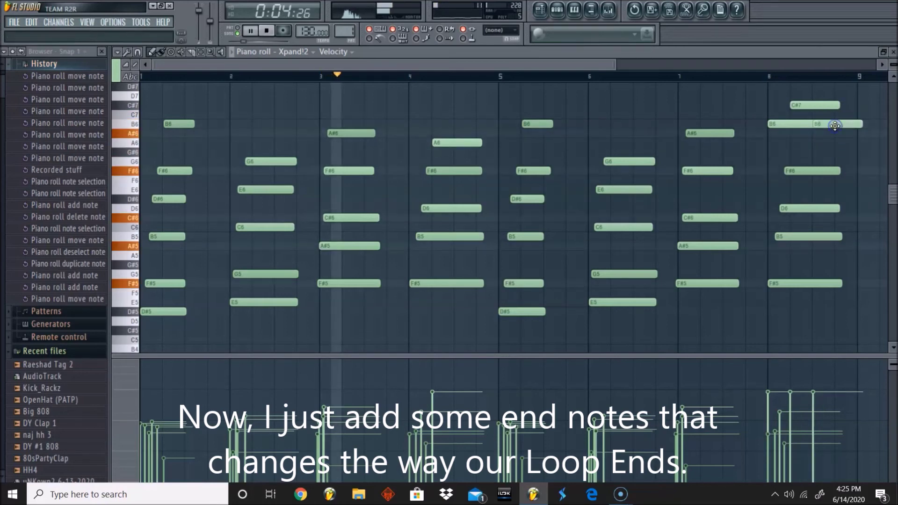
# Step: Try an extra high note above the bar 4 chord, remove it and stop playback
pyautogui.click(423, 98)
pyautogui.rightClick(432, 98)
pyautogui.press('space')
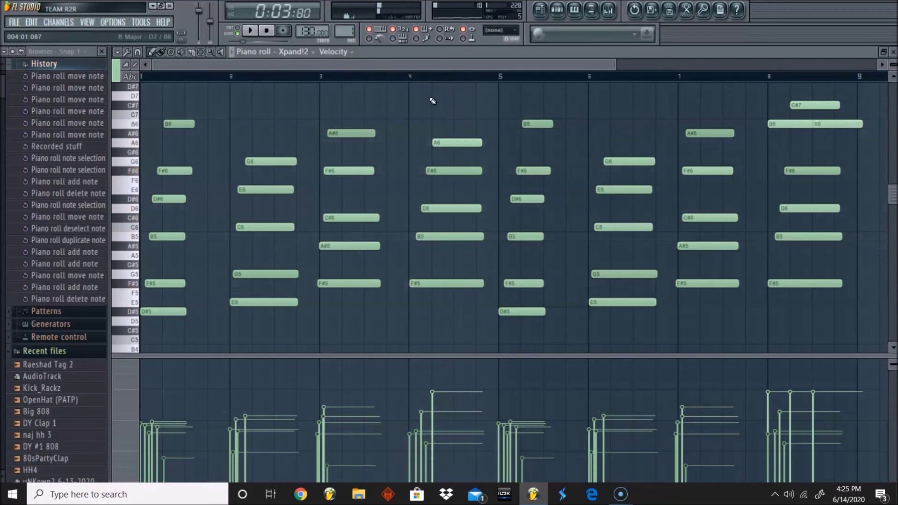
# Step: Add a C#7 note at the start of bar 6 during playback, and restart the loop to hear it
pyautogui.press('space')
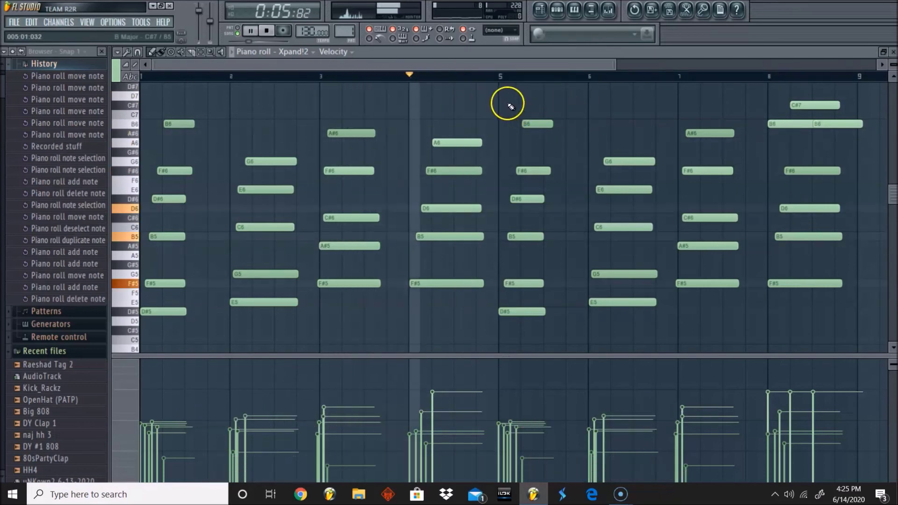
pyautogui.moveTo(508, 103); pyautogui.dragTo(609, 111)
pyautogui.press('space')
pyautogui.press('space')
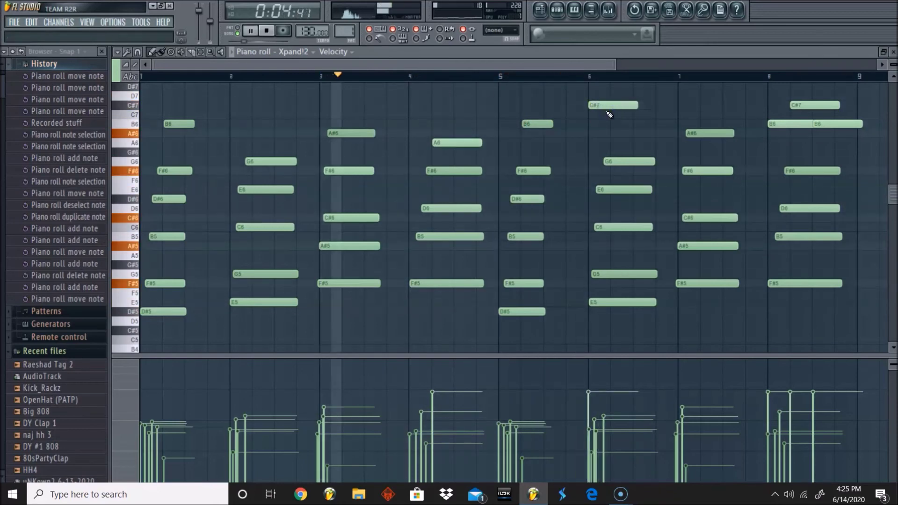
# Step: Try an extra D7 note at the start of bar 5 and replay the loop
pyautogui.click(496, 95)
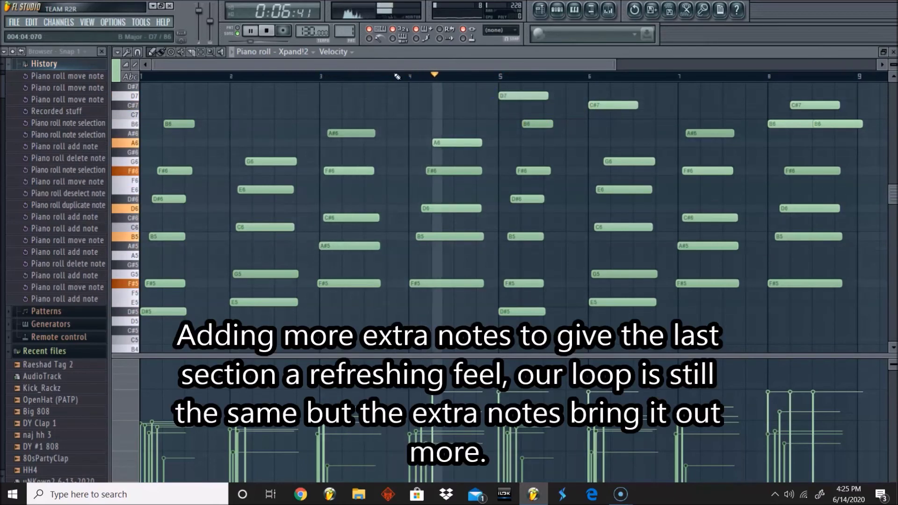
pyautogui.press('space')
pyautogui.press('space')
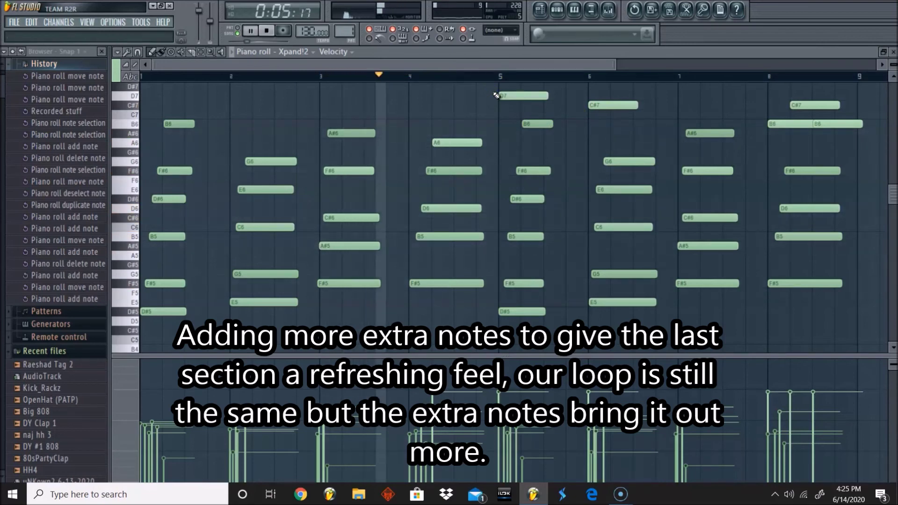
pyautogui.press('space')
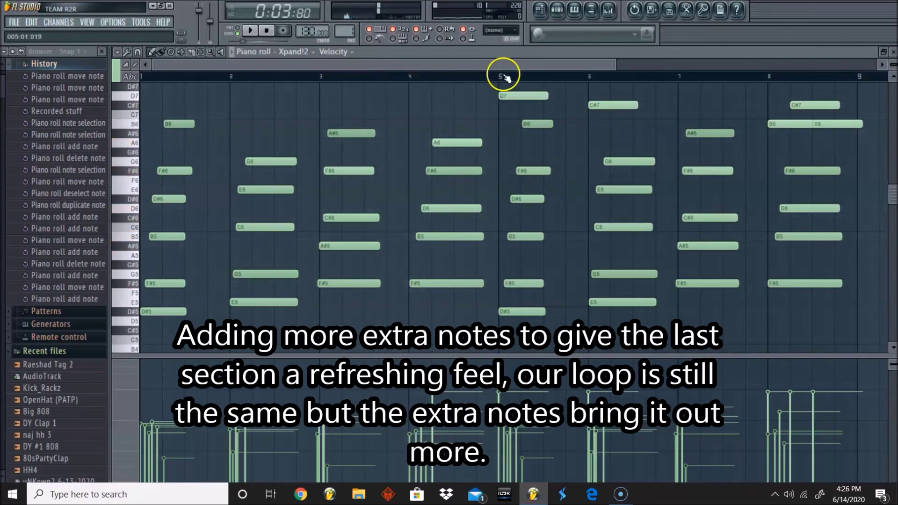
pyautogui.moveTo(501, 80); pyautogui.dragTo(858, 100)
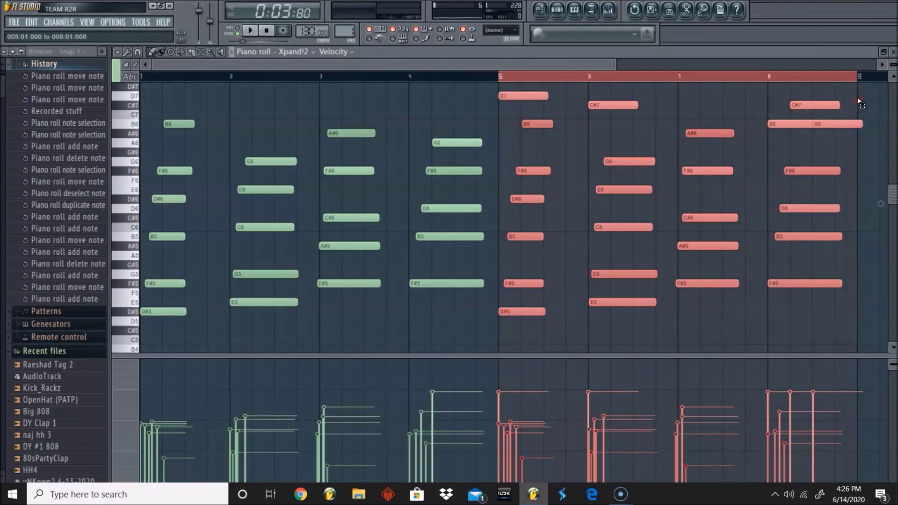
pyautogui.moveTo(859, 101); pyautogui.dragTo(857, 80)
pyautogui.click(859, 81)
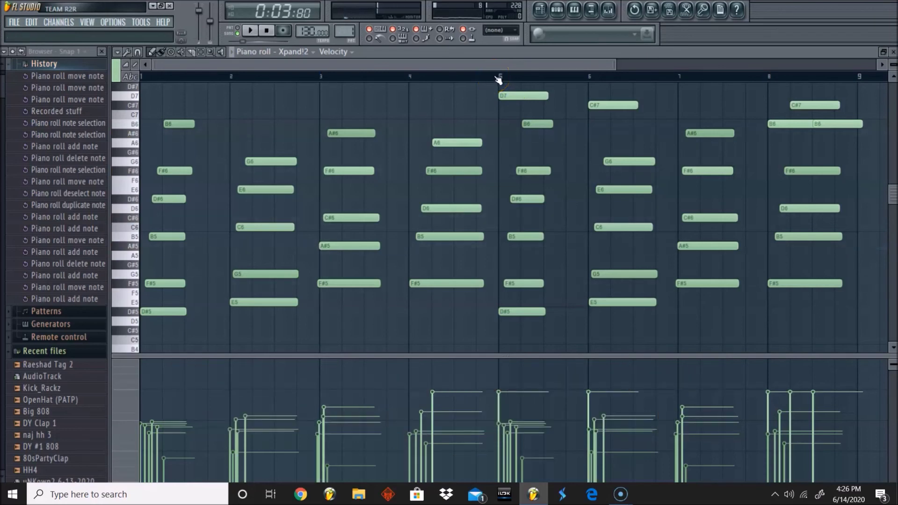
# Step: Slice the last B6 note at the start of bar 9 and delete the overhanging piece while the loop plays
pyautogui.click(186, 126)
pyautogui.press('space')
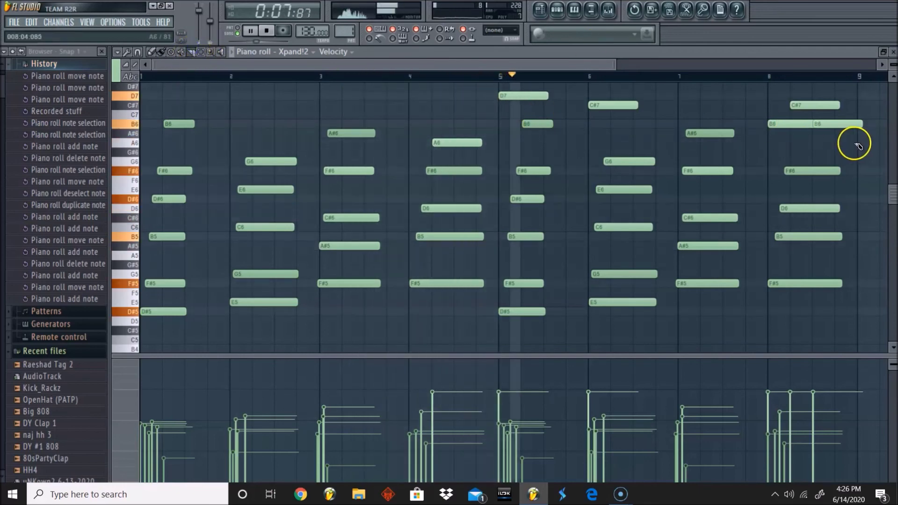
pyautogui.moveTo(857, 144); pyautogui.dragTo(857, 101)
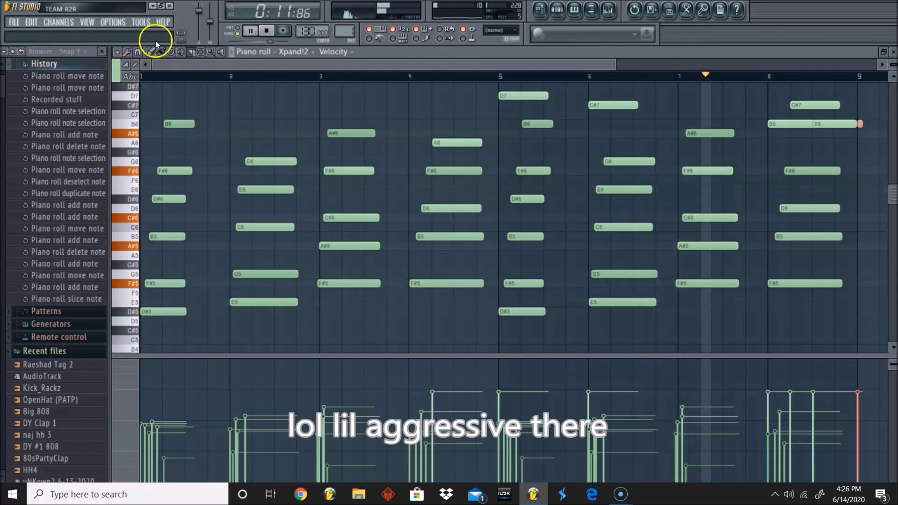
pyautogui.rightClick(859, 124)
pyautogui.press('space')
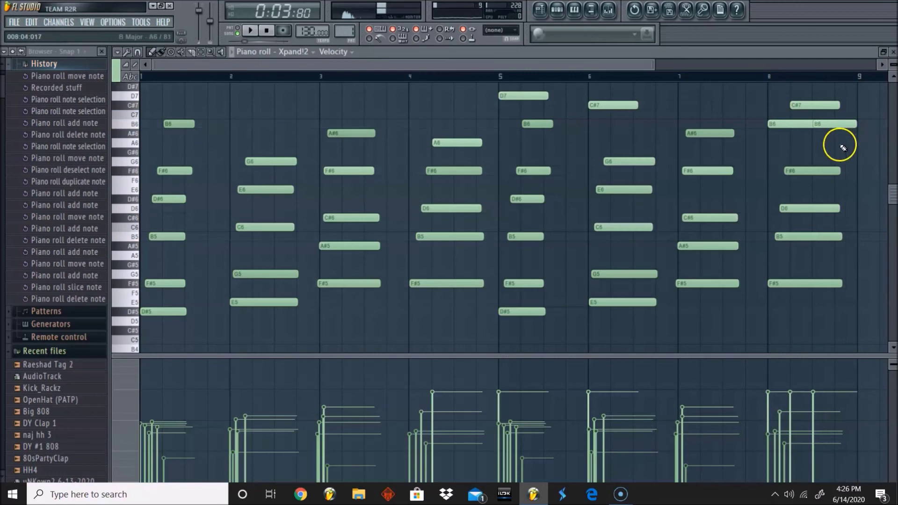
# Step: Add an F#6 note on the fourth beat of bar 8 and play the pattern
pyautogui.moveTo(842, 147); pyautogui.dragTo(837, 171)
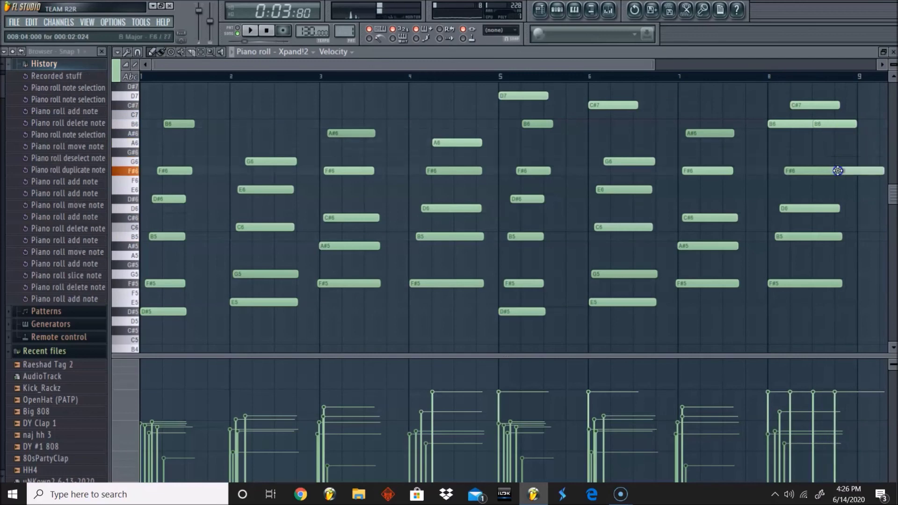
pyautogui.press('space')
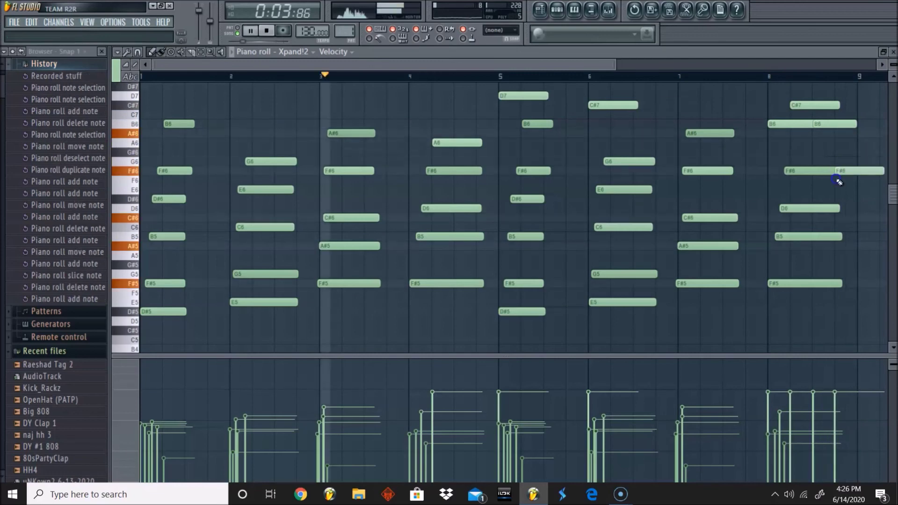
# Step: Delete the extra D7 note at the start of bar 5, and briefly show and hide the channel rack
pyautogui.rightClick(532, 95)
pyautogui.click(557, 9)
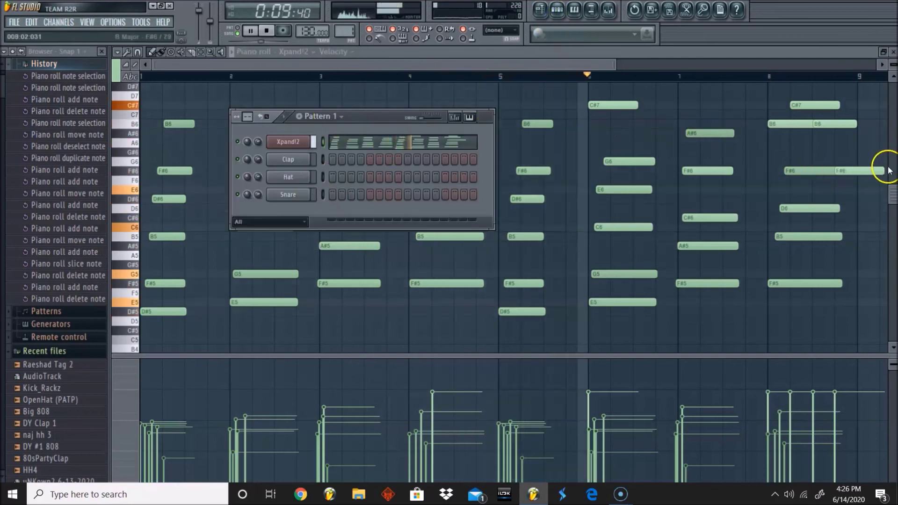
pyautogui.click(706, 134)
# Step: Shorten the final F#6 and B6 notes of bar 8 so they end just before bar 9
pyautogui.moveTo(883, 171); pyautogui.dragTo(856, 173)
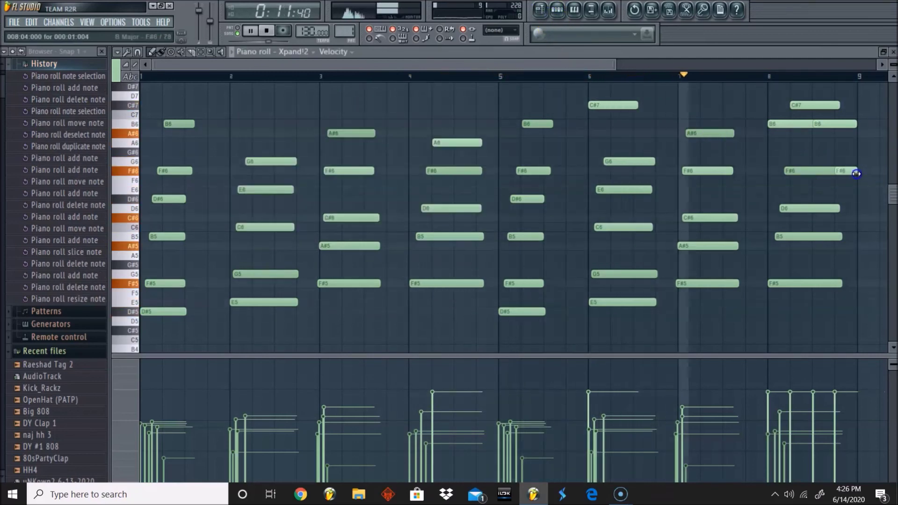
pyautogui.moveTo(857, 125); pyautogui.dragTo(854, 126)
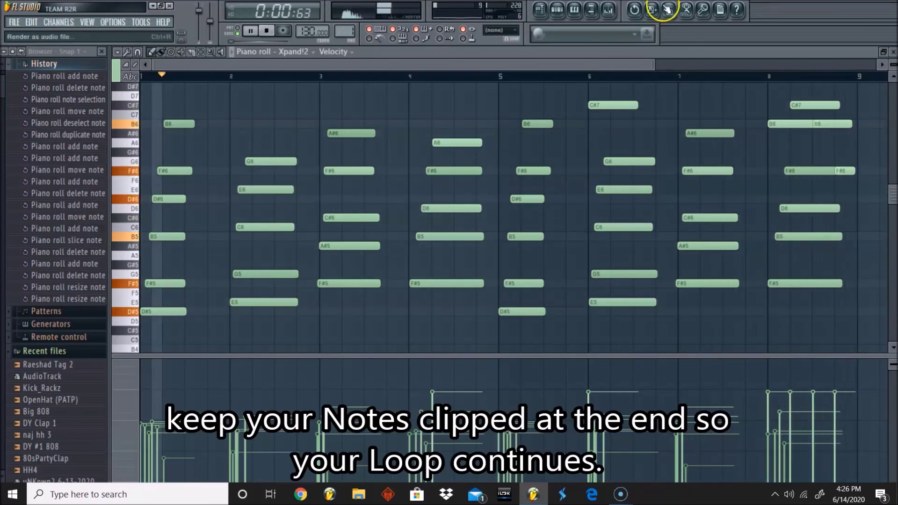
# Step: Show the channel rack and add a second Xpand!2 channel to Pattern 1
pyautogui.click(559, 10)
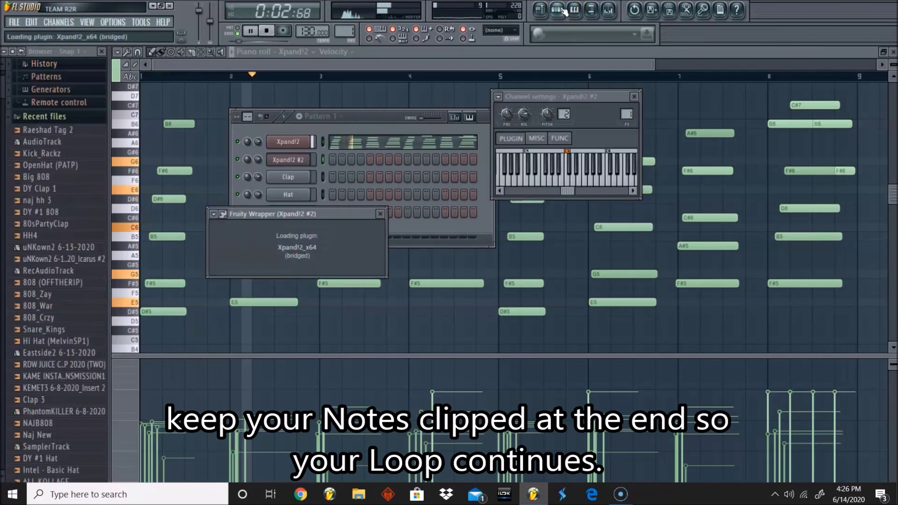